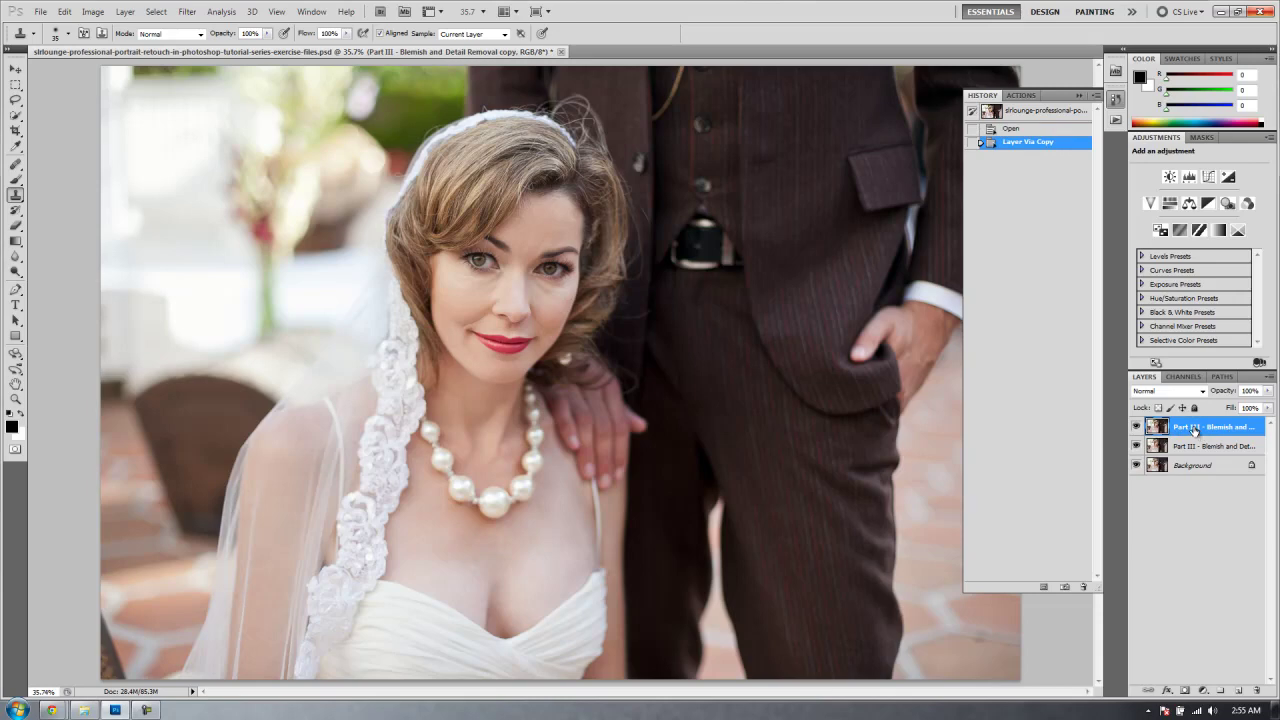
Rename the top layer copy as Part IV - Diminishing Lines.
{"action": "double_click", "coordinate": [1194, 428]}
{"action": "type", "text": "Part IV - Diminishing Lit"}
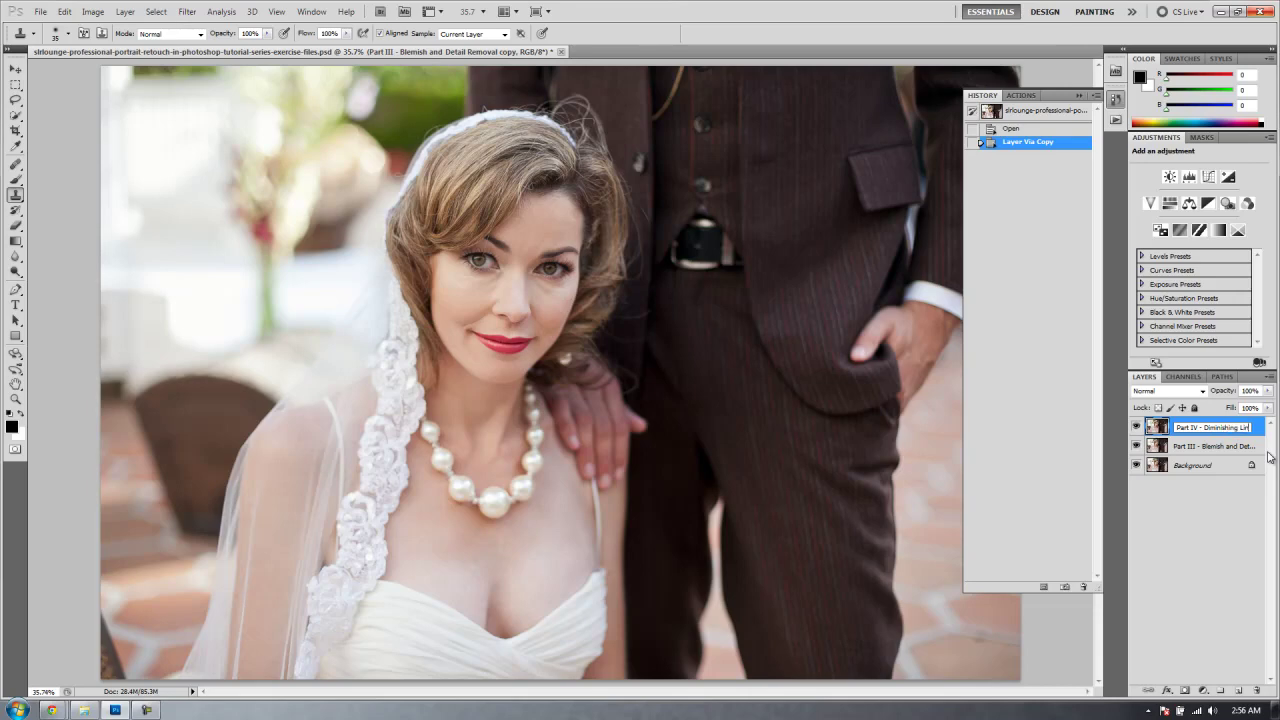
{"action": "key", "text": "Return"}
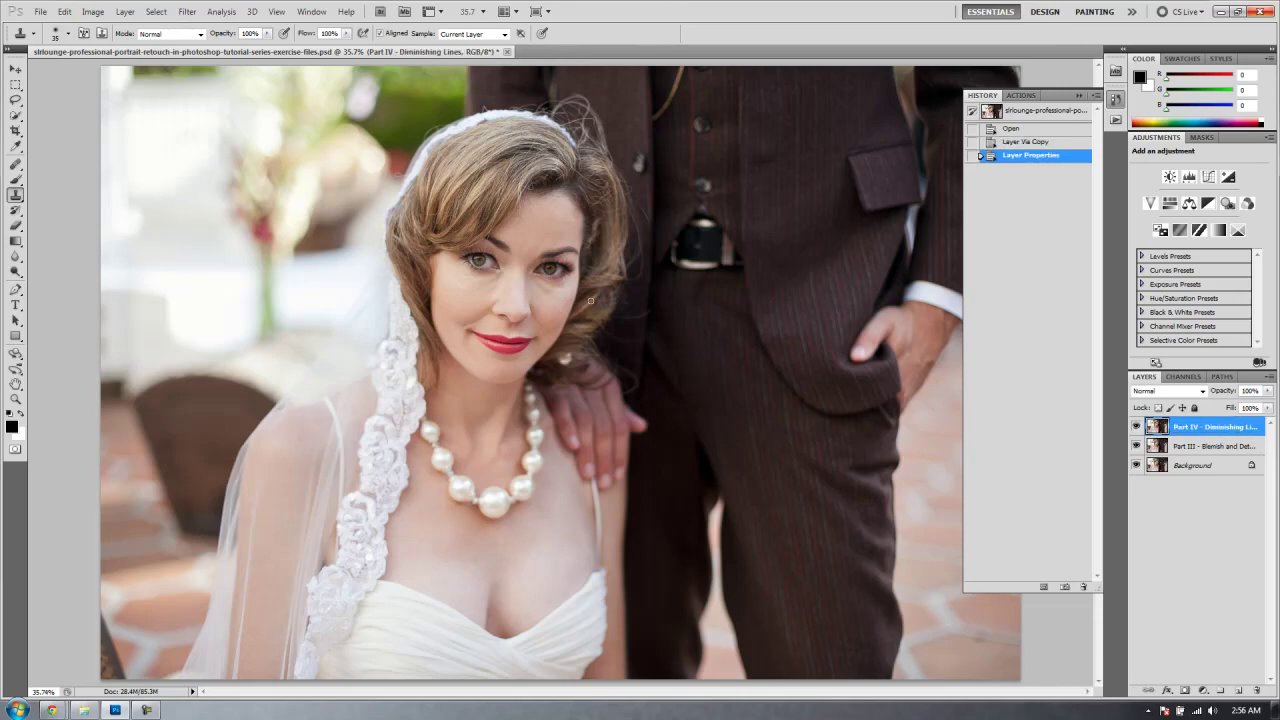
Set up the Clone Stamp tool with Lighten blending mode and 25% opacity for retouching the lines around the eyes.
{"action": "left_click", "coordinate": [14, 196]}
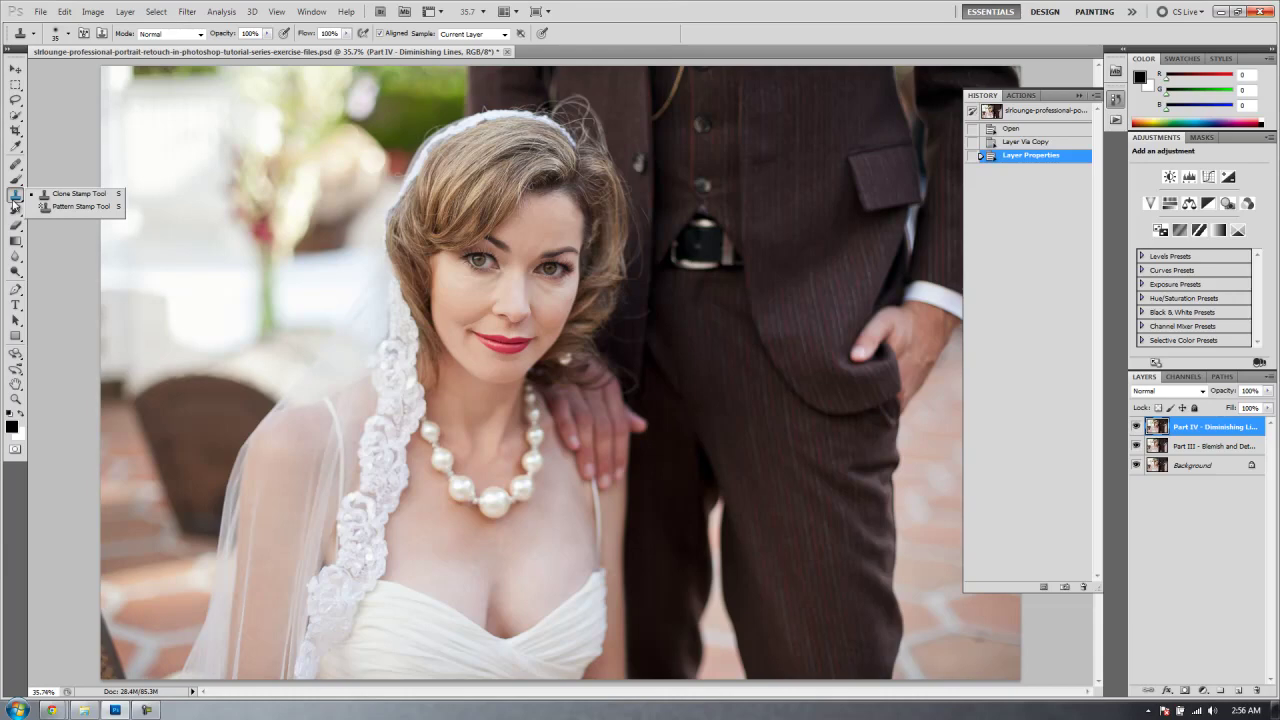
{"action": "left_click", "coordinate": [46, 199]}
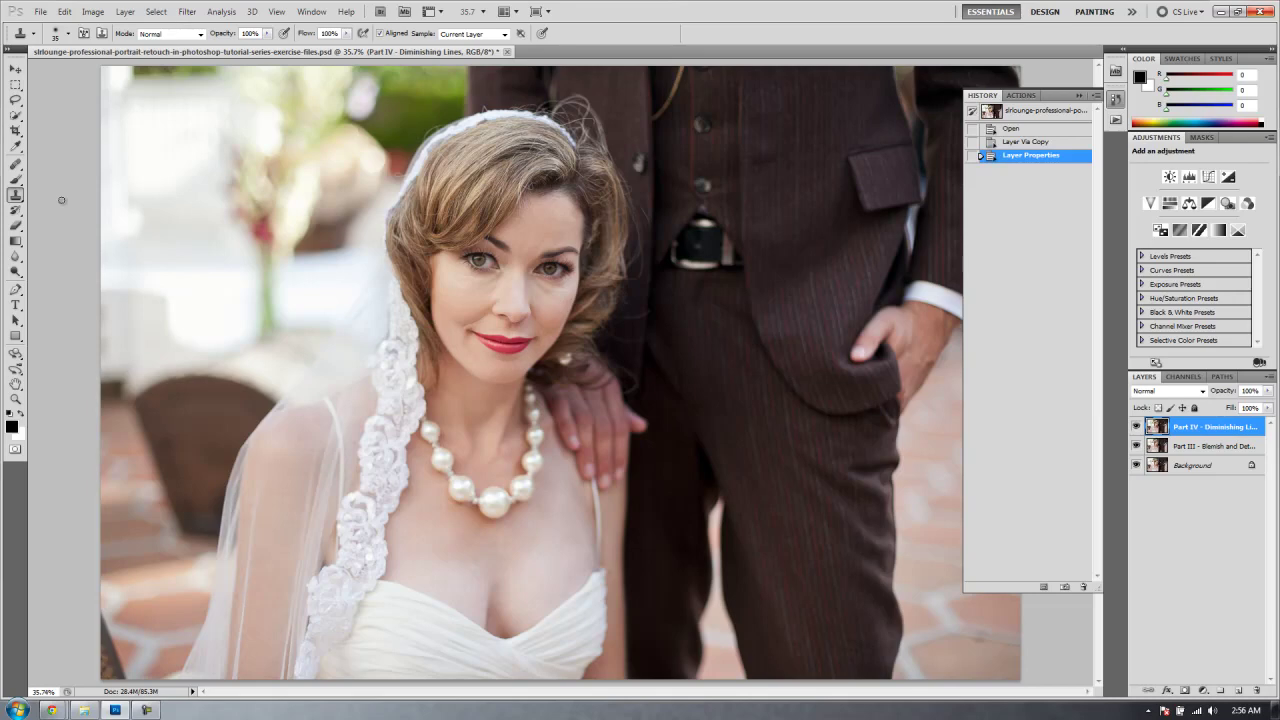
{"action": "scroll", "coordinate": [517, 260], "scroll_direction": "up", "scroll_amount": 5}
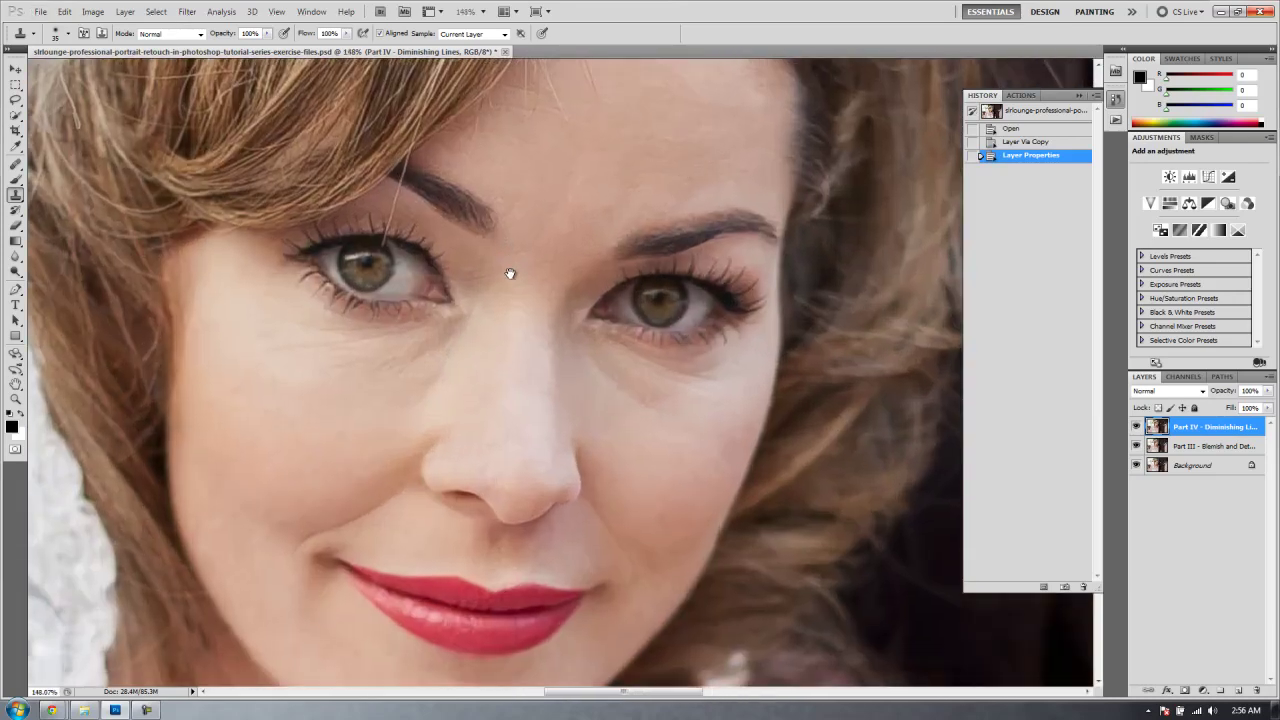
{"action": "left_click_drag", "start_coordinate": [510, 273], "coordinate": [509, 302]}
{"action": "scroll", "coordinate": [503, 307], "scroll_direction": "up", "scroll_amount": 3}
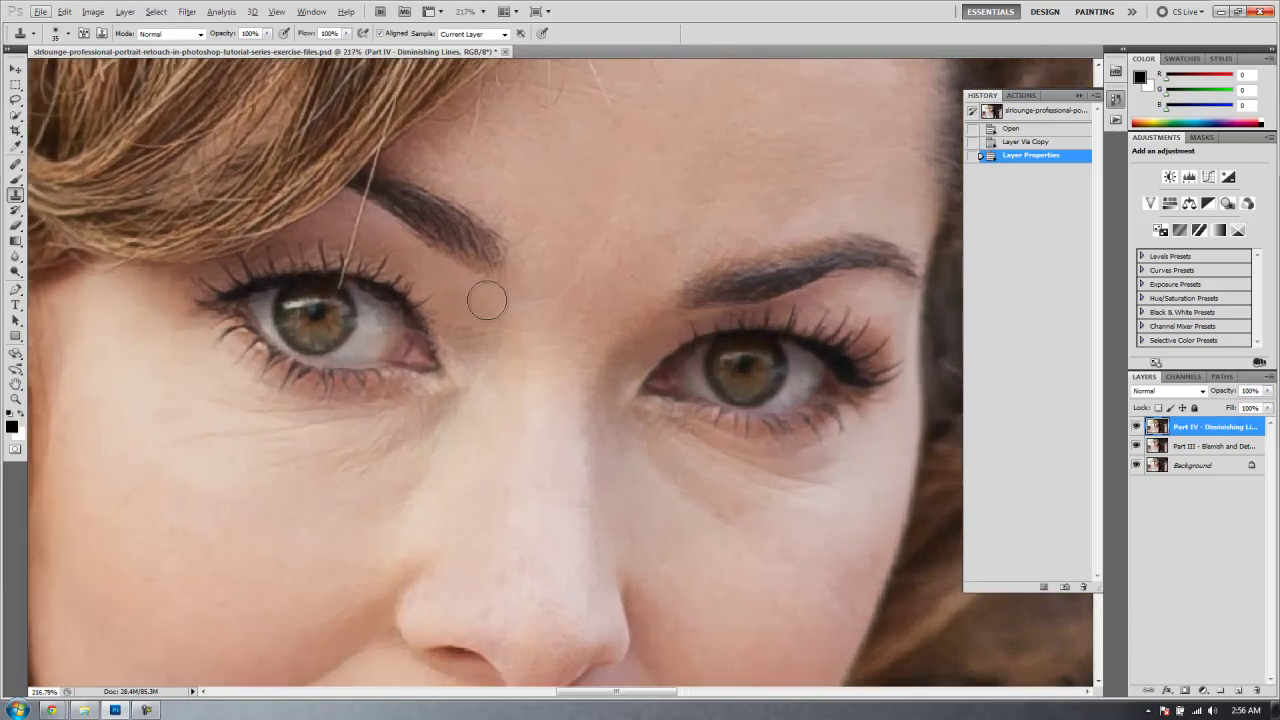
{"action": "scroll", "coordinate": [474, 271], "scroll_direction": "up", "scroll_amount": 1}
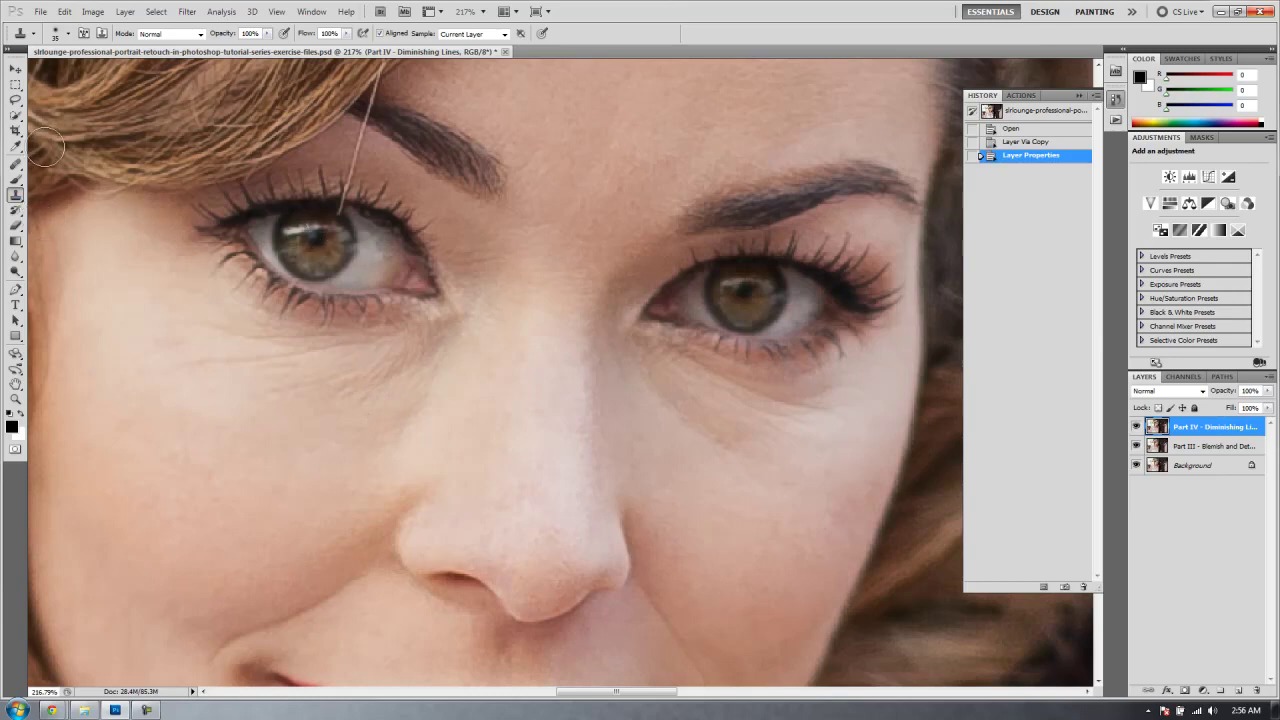
{"action": "left_click", "coordinate": [153, 35]}
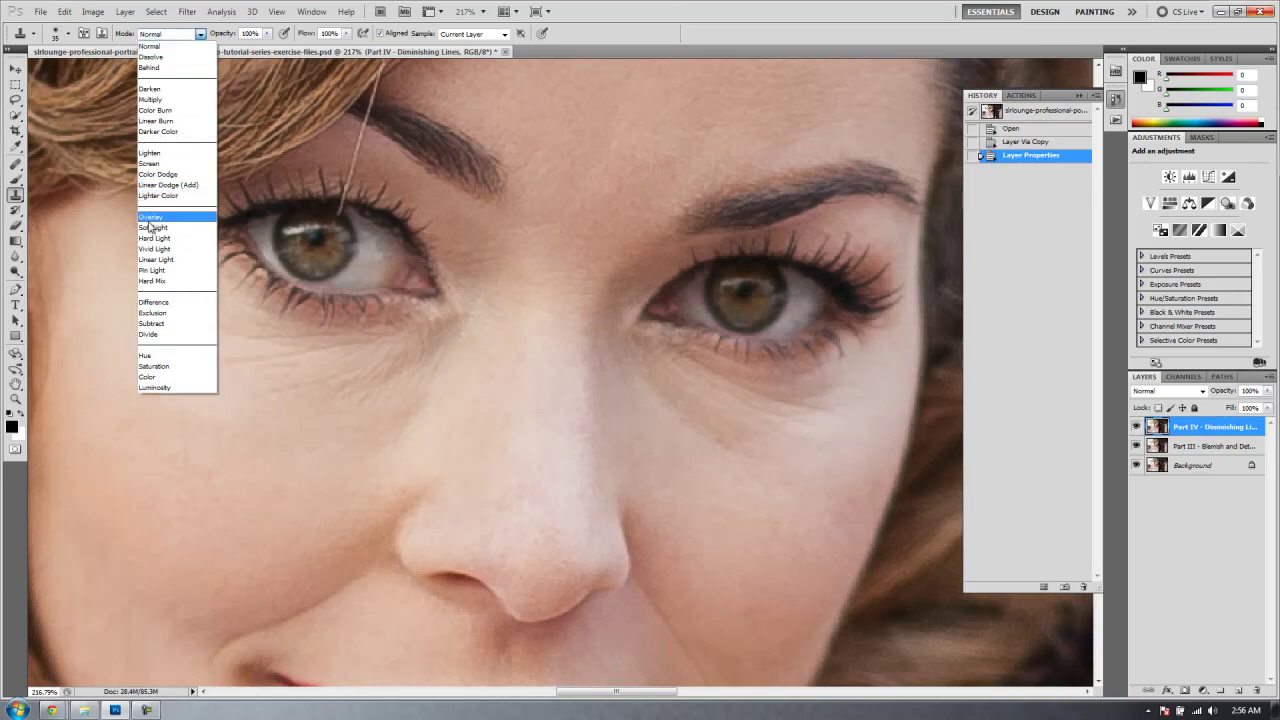
{"action": "left_click", "coordinate": [160, 153]}
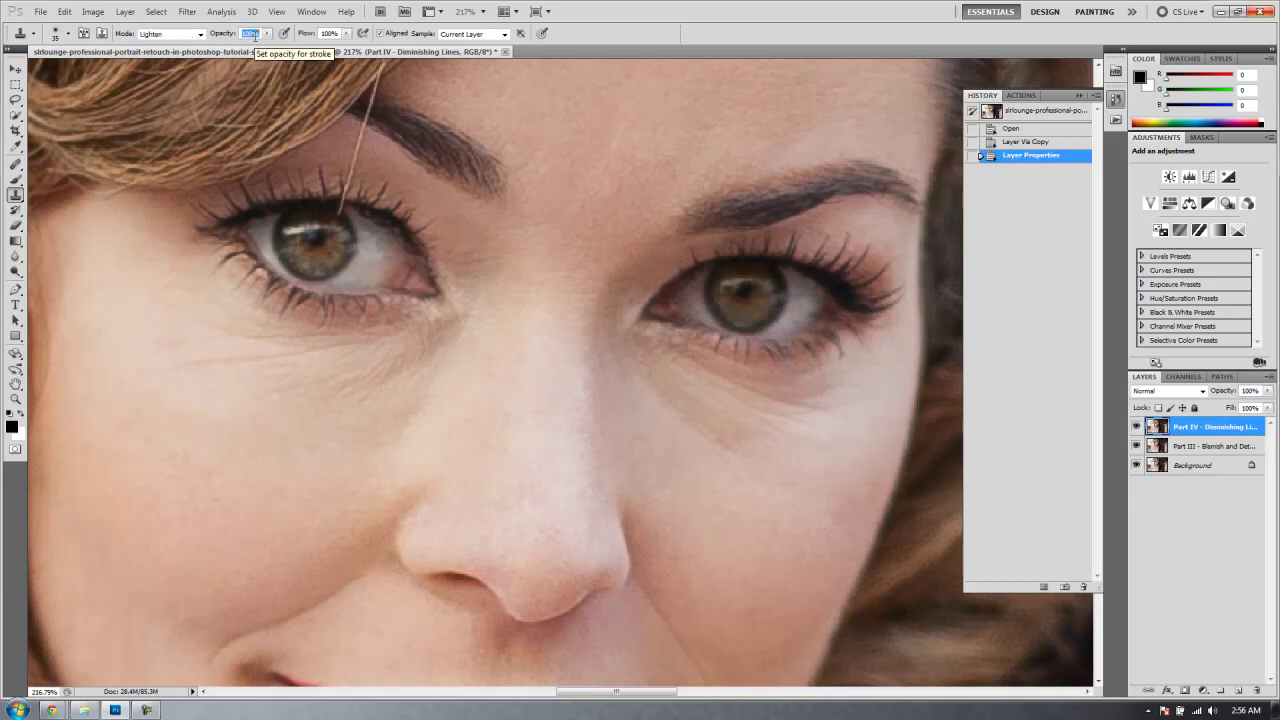
{"action": "type", "text": "25"}
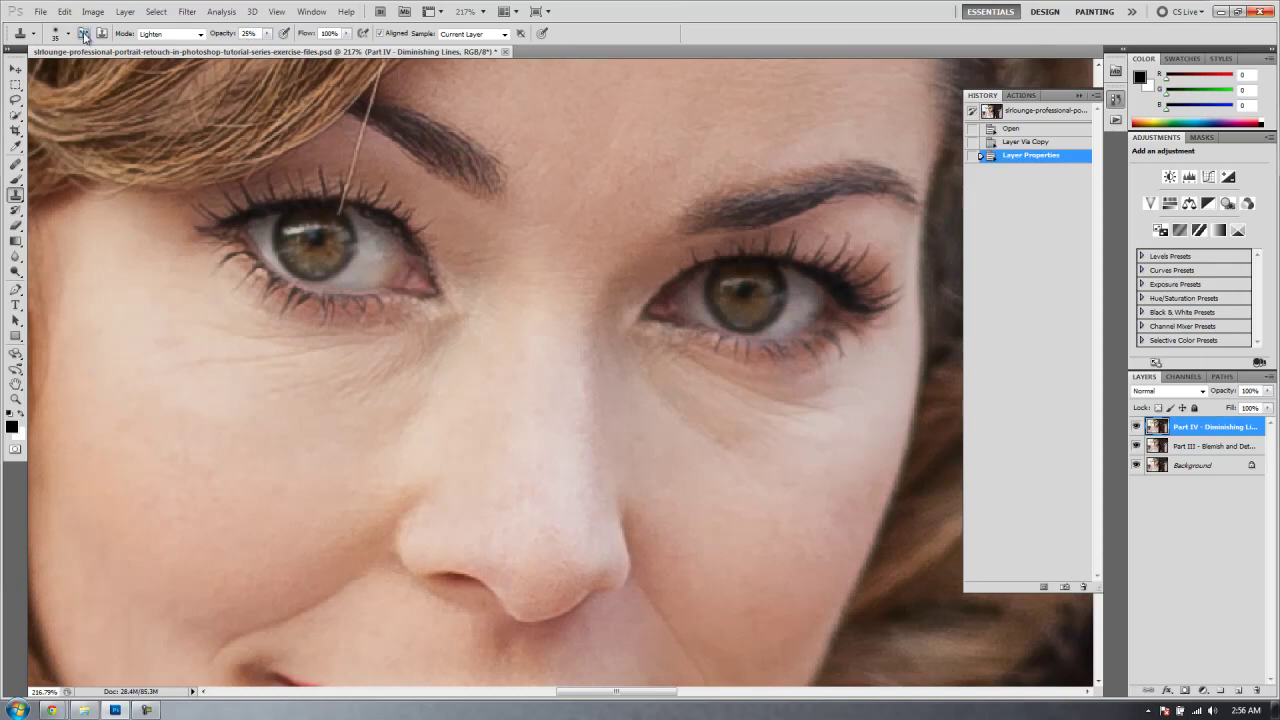
Save the current Clone Stamp settings as a new tool preset named Lighten Clone Stamp.
{"action": "left_click", "coordinate": [68, 36]}
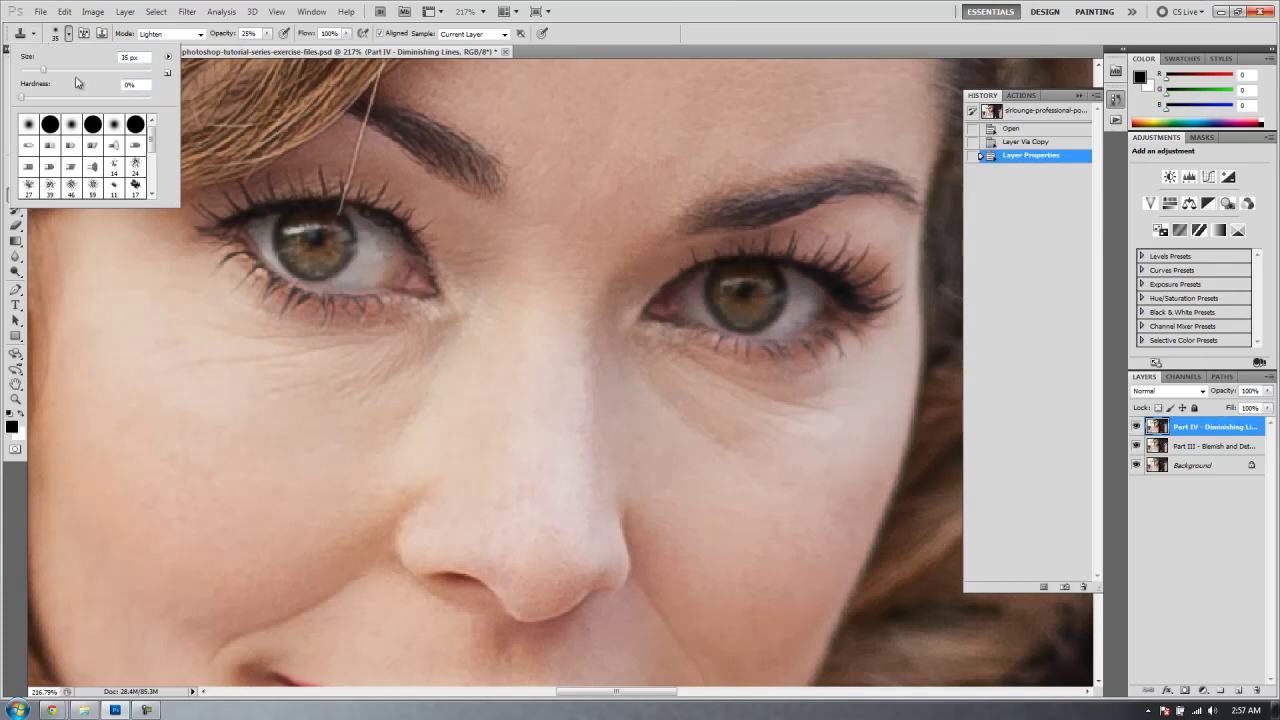
{"action": "left_click", "coordinate": [35, 37]}
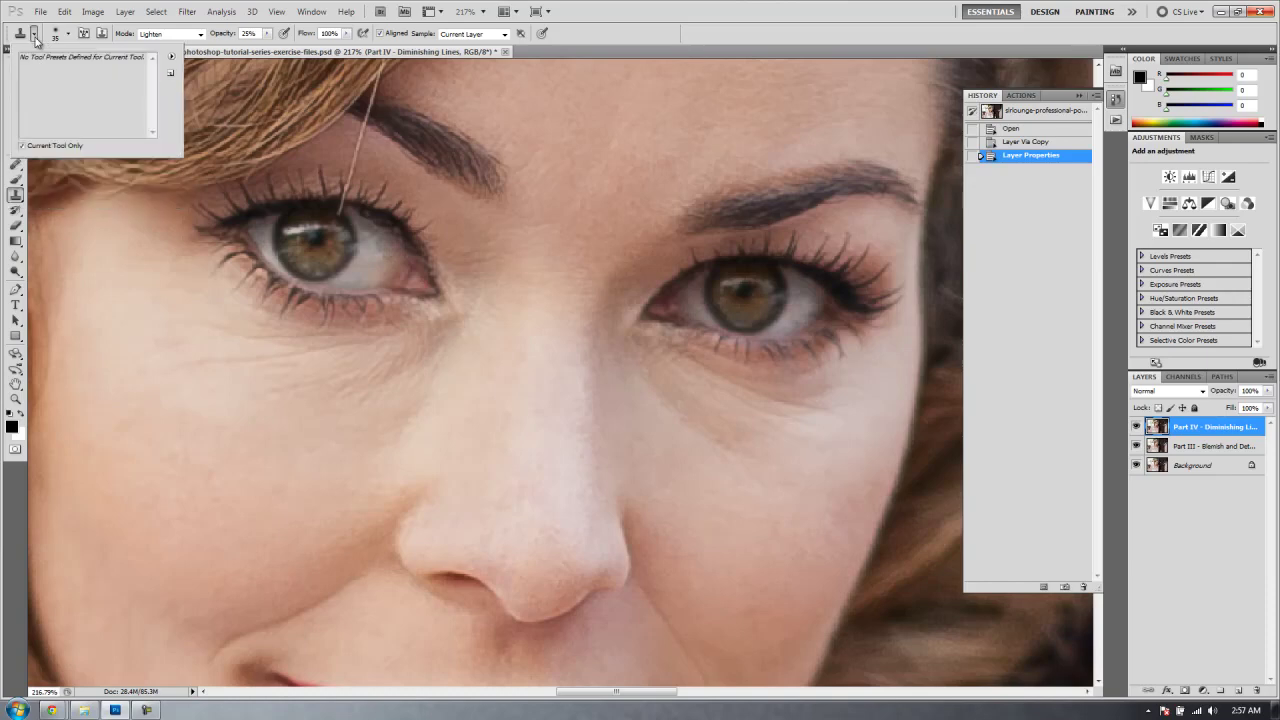
{"action": "left_click", "coordinate": [171, 75]}
{"action": "type", "text": "L"}
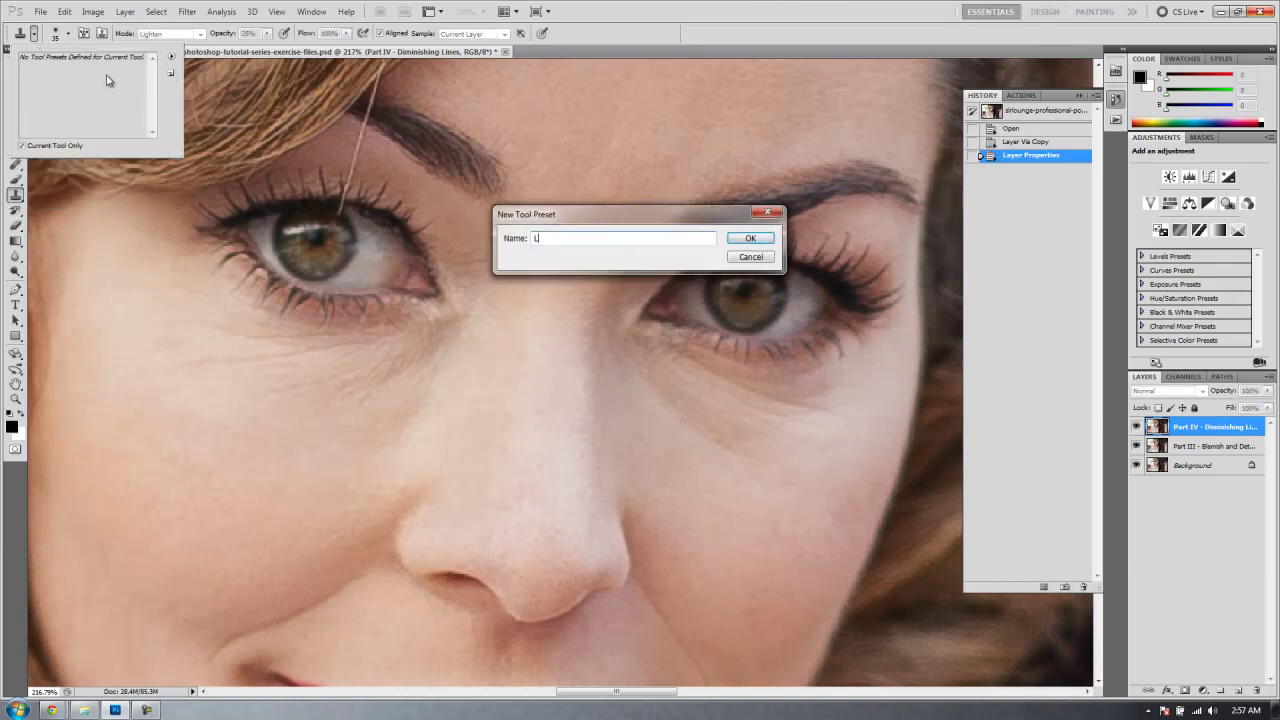
{"action": "type", "text": "ighten Clone Stamp"}
{"action": "key", "text": "Return"}
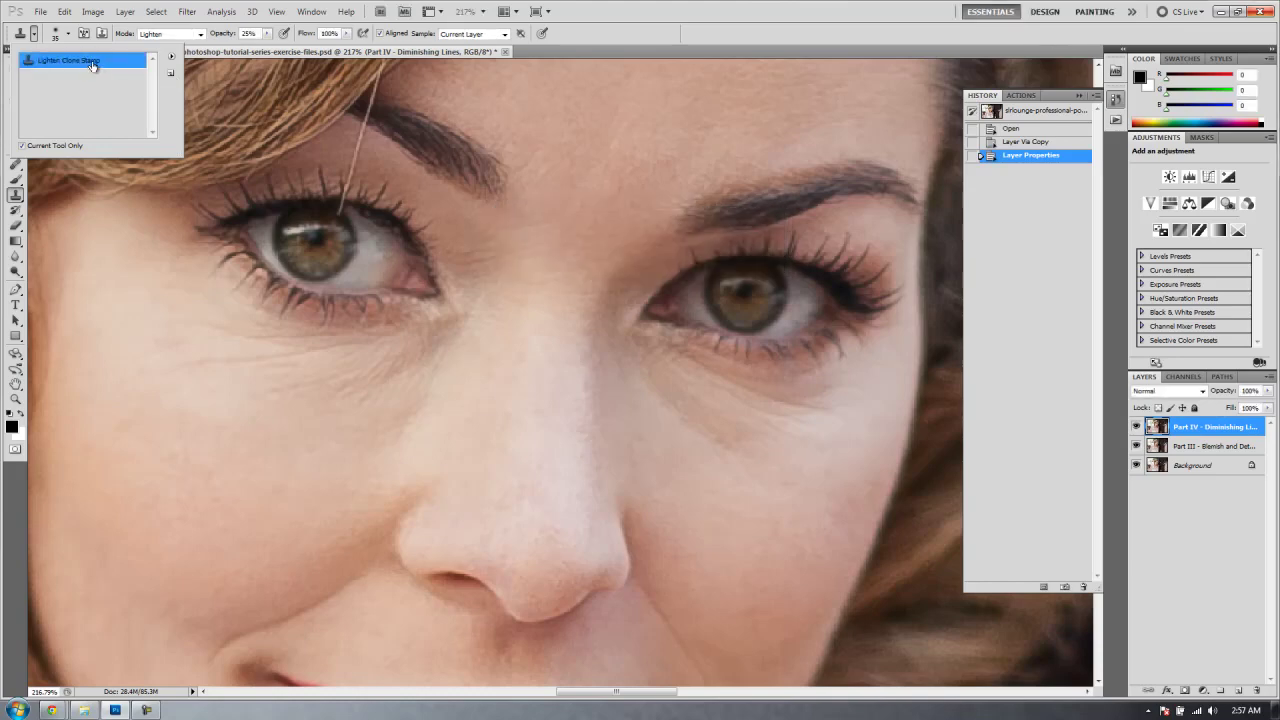
{"action": "left_click", "coordinate": [590, 42]}
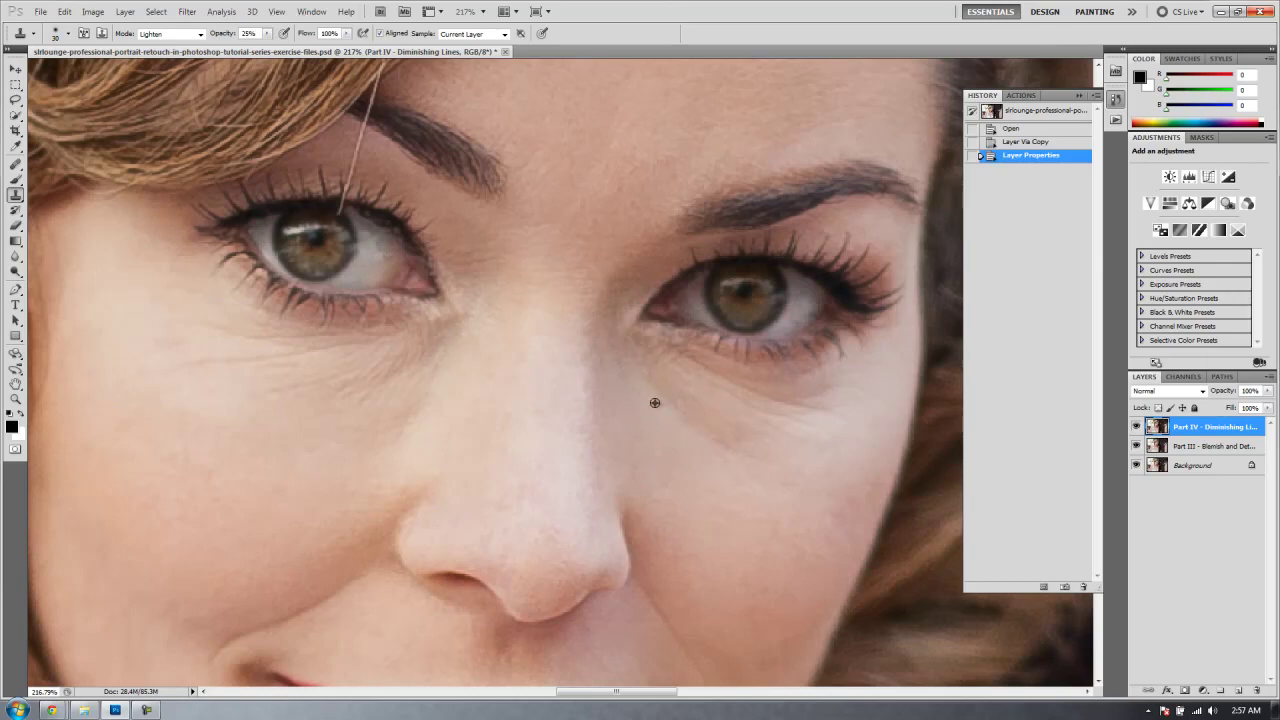
Lighten the creases beneath the woman's left eye by cloning smooth skin sampled from the upper cheek.
{"action": "left_click", "coordinate": [643, 440], "text": "alt"}
{"action": "left_click", "coordinate": [654, 391]}
{"action": "mouse_move", "coordinate": [723, 448]}
{"action": "left_mouse_down"}
{"action": "mouse_move", "coordinate": [670, 395]}
{"action": "mouse_move", "coordinate": [737, 426]}
{"action": "mouse_move", "coordinate": [678, 394]}
{"action": "mouse_move", "coordinate": [733, 440]}
{"action": "mouse_move", "coordinate": [754, 417]}
{"action": "mouse_move", "coordinate": [649, 374]}
{"action": "mouse_move", "coordinate": [754, 460]}
{"action": "mouse_move", "coordinate": [730, 437]}
{"action": "mouse_move", "coordinate": [689, 429]}
{"action": "mouse_move", "coordinate": [724, 472]}
{"action": "left_mouse_up"}
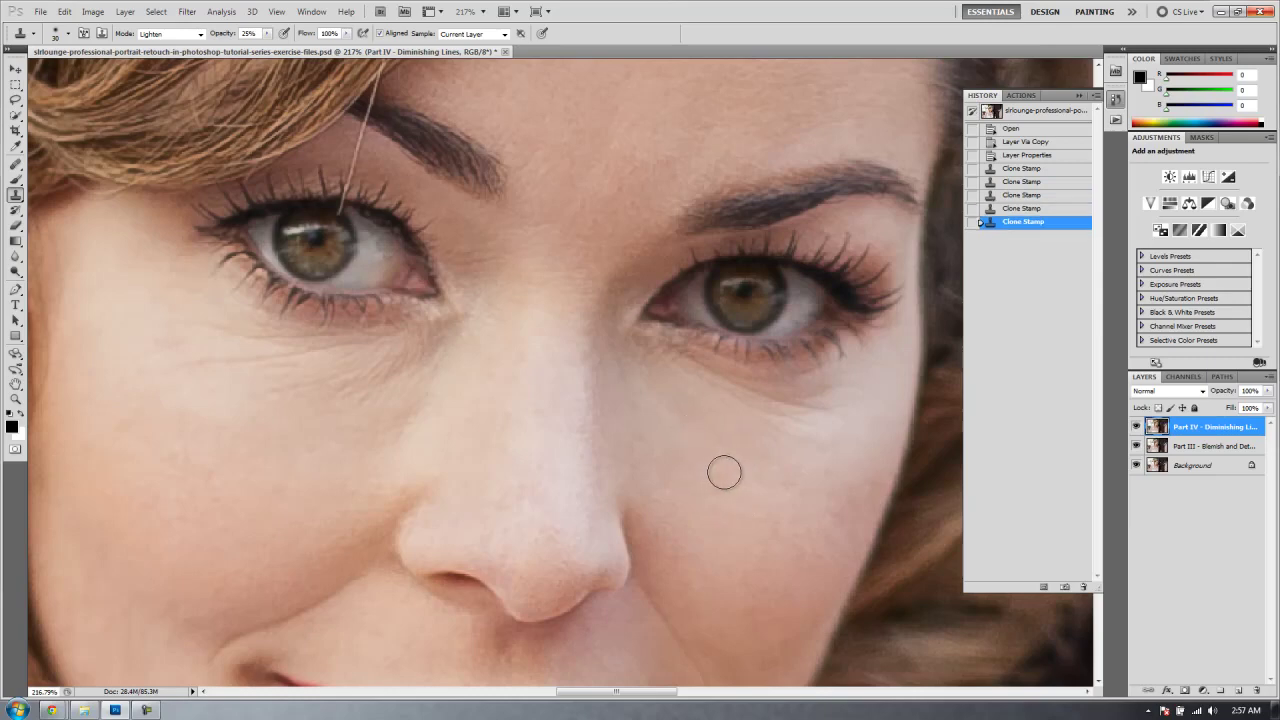
{"action": "left_click", "coordinate": [681, 455], "text": "alt"}
{"action": "mouse_move", "coordinate": [721, 390]}
{"action": "left_mouse_down"}
{"action": "mouse_move", "coordinate": [801, 407]}
{"action": "mouse_move", "coordinate": [771, 409]}
{"action": "mouse_move", "coordinate": [852, 386]}
{"action": "mouse_move", "coordinate": [745, 400]}
{"action": "mouse_move", "coordinate": [691, 377]}
{"action": "mouse_move", "coordinate": [829, 419]}
{"action": "mouse_move", "coordinate": [765, 407]}
{"action": "mouse_move", "coordinate": [804, 396]}
{"action": "mouse_move", "coordinate": [704, 380]}
{"action": "mouse_move", "coordinate": [734, 379]}
{"action": "left_mouse_up"}
{"action": "left_click_drag", "start_coordinate": [740, 380], "coordinate": [840, 386]}
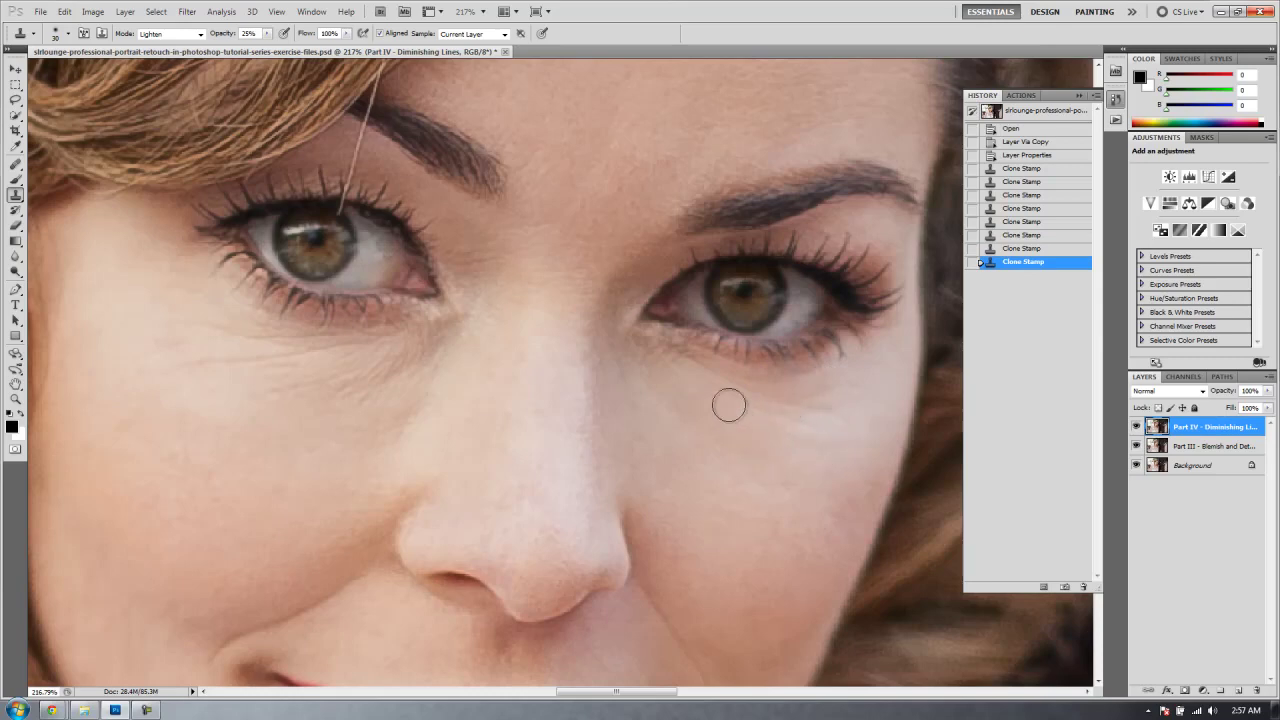
Clone lighter skin over the shadow between the inner corner of her left eye and the nose.
{"action": "mouse_move", "coordinate": [634, 360]}
{"action": "left_mouse_down"}
{"action": "mouse_move", "coordinate": [691, 361]}
{"action": "mouse_move", "coordinate": [640, 342]}
{"action": "mouse_move", "coordinate": [625, 345]}
{"action": "mouse_move", "coordinate": [661, 358]}
{"action": "mouse_move", "coordinate": [626, 397]}
{"action": "left_mouse_up"}
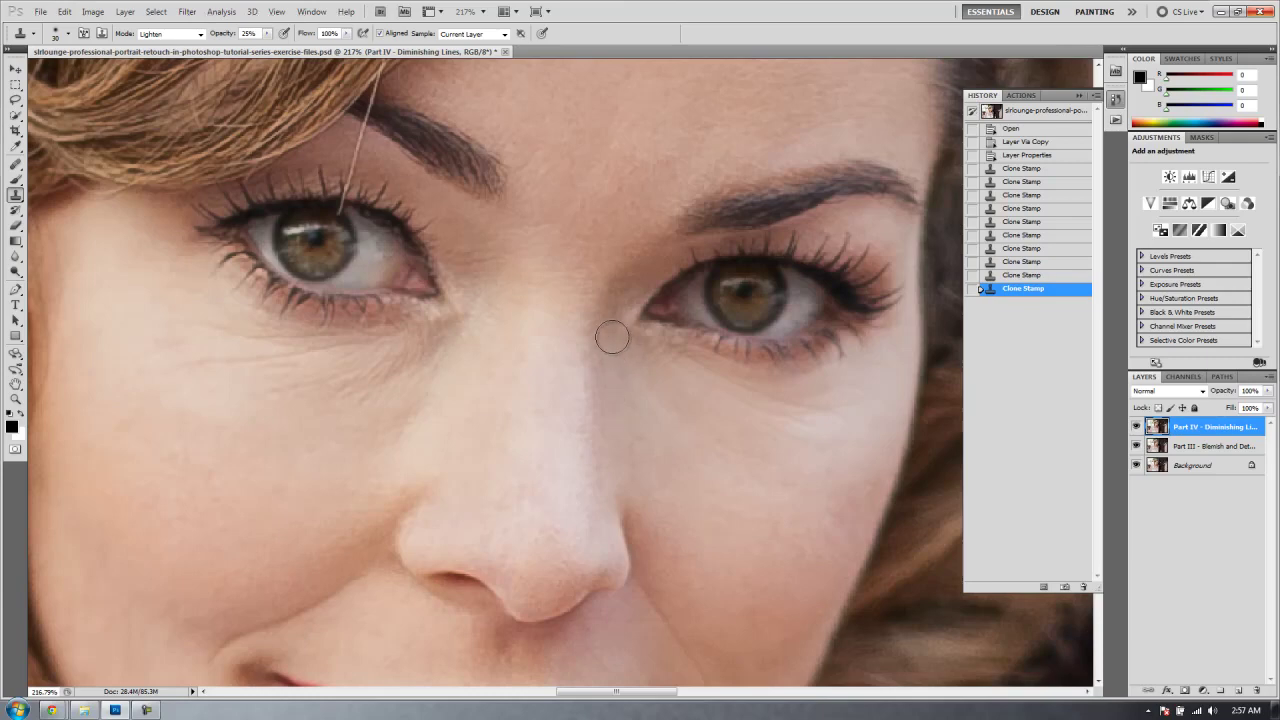
{"action": "mouse_move", "coordinate": [612, 337]}
{"action": "left_mouse_down"}
{"action": "mouse_move", "coordinate": [625, 283]}
{"action": "mouse_move", "coordinate": [619, 294]}
{"action": "mouse_move", "coordinate": [646, 265]}
{"action": "mouse_move", "coordinate": [619, 323]}
{"action": "mouse_move", "coordinate": [643, 274]}
{"action": "mouse_move", "coordinate": [619, 294]}
{"action": "mouse_move", "coordinate": [611, 341]}
{"action": "left_mouse_up"}
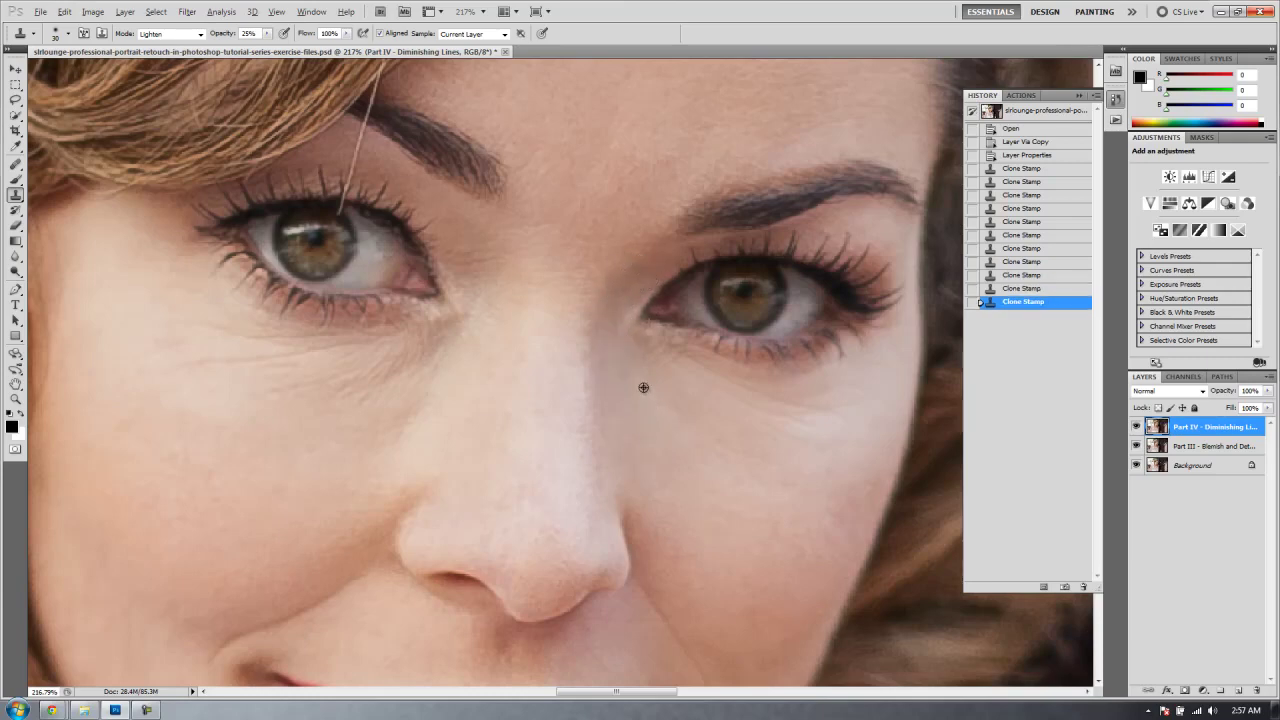
{"action": "mouse_move", "coordinate": [643, 387]}
{"action": "left_mouse_down"}
{"action": "mouse_move", "coordinate": [646, 347]}
{"action": "mouse_move", "coordinate": [686, 358]}
{"action": "mouse_move", "coordinate": [658, 352]}
{"action": "mouse_move", "coordinate": [645, 385]}
{"action": "left_mouse_up"}
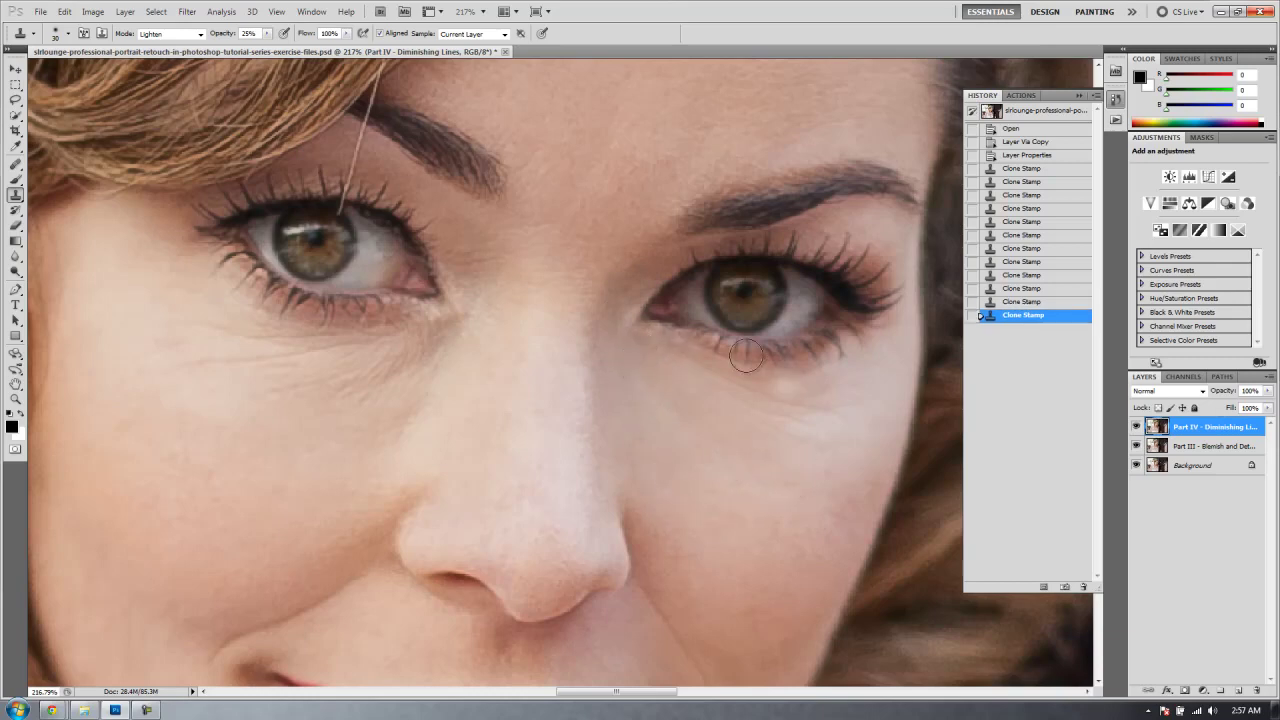
Soften the creases below the inner corner of her right eye by cloning skin sampled beside the nose.
{"action": "left_click_drag", "start_coordinate": [585, 470], "coordinate": [519, 481]}
{"action": "left_click_drag", "start_coordinate": [492, 388], "coordinate": [758, 405]}
{"action": "left_click", "coordinate": [692, 373], "text": "alt"}
{"action": "mouse_move", "coordinate": [655, 364]}
{"action": "left_mouse_down"}
{"action": "mouse_move", "coordinate": [641, 366]}
{"action": "mouse_move", "coordinate": [672, 282]}
{"action": "left_mouse_up"}
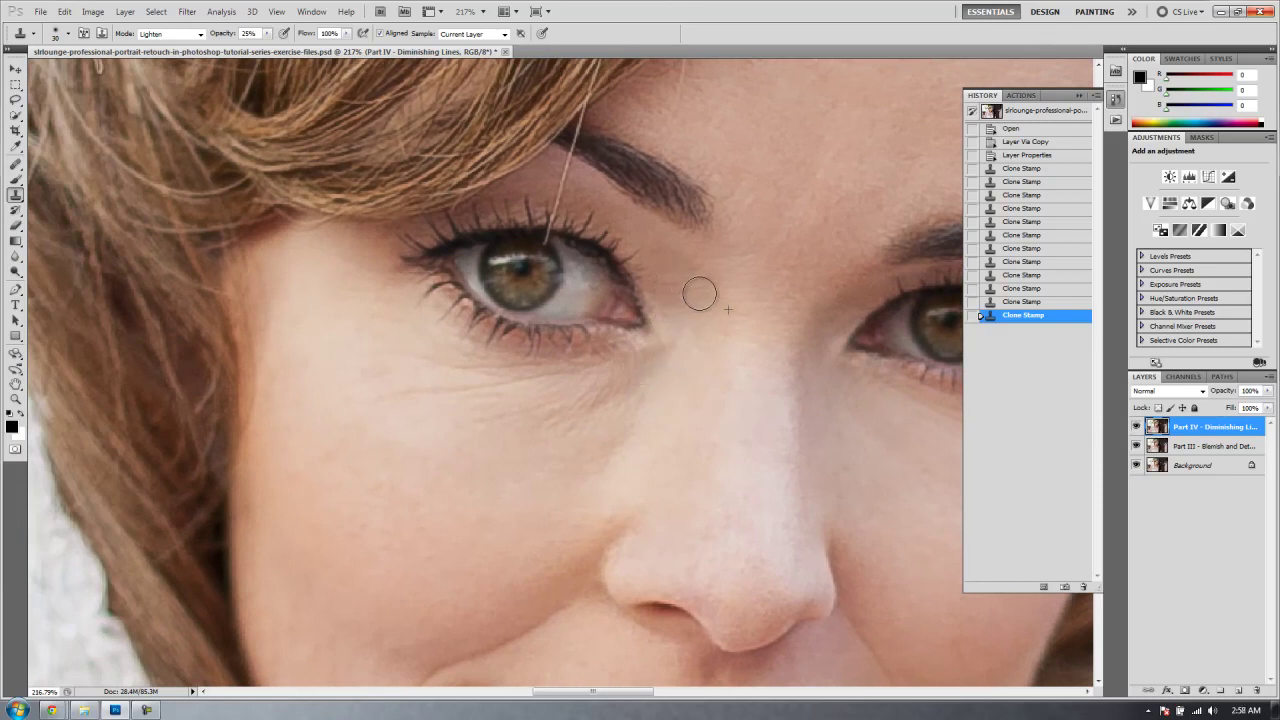
{"action": "left_click", "coordinate": [684, 385], "text": "alt"}
{"action": "mouse_move", "coordinate": [656, 355]}
{"action": "left_mouse_down"}
{"action": "mouse_move", "coordinate": [609, 360]}
{"action": "mouse_move", "coordinate": [628, 372]}
{"action": "mouse_move", "coordinate": [601, 392]}
{"action": "left_mouse_up"}
{"action": "mouse_move", "coordinate": [598, 396]}
{"action": "left_mouse_down"}
{"action": "mouse_move", "coordinate": [557, 409]}
{"action": "mouse_move", "coordinate": [620, 386]}
{"action": "mouse_move", "coordinate": [637, 413]}
{"action": "mouse_move", "coordinate": [611, 446]}
{"action": "mouse_move", "coordinate": [643, 399]}
{"action": "mouse_move", "coordinate": [589, 466]}
{"action": "left_mouse_up"}
Fade the fine lines beneath her right eye with clone strokes running outward across the upper cheek.
{"action": "mouse_move", "coordinate": [603, 411]}
{"action": "left_mouse_down"}
{"action": "mouse_move", "coordinate": [589, 397]}
{"action": "mouse_move", "coordinate": [491, 423]}
{"action": "mouse_move", "coordinate": [554, 406]}
{"action": "mouse_move", "coordinate": [537, 380]}
{"action": "mouse_move", "coordinate": [479, 369]}
{"action": "mouse_move", "coordinate": [403, 394]}
{"action": "mouse_move", "coordinate": [429, 390]}
{"action": "mouse_move", "coordinate": [445, 431]}
{"action": "left_mouse_up"}
{"action": "mouse_move", "coordinate": [568, 386]}
{"action": "left_mouse_down"}
{"action": "mouse_move", "coordinate": [474, 386]}
{"action": "mouse_move", "coordinate": [520, 377]}
{"action": "mouse_move", "coordinate": [487, 395]}
{"action": "left_mouse_up"}
{"action": "left_click", "coordinate": [448, 411], "text": "alt"}
{"action": "mouse_move", "coordinate": [439, 389]}
{"action": "left_mouse_down"}
{"action": "mouse_move", "coordinate": [366, 407]}
{"action": "mouse_move", "coordinate": [365, 425]}
{"action": "left_mouse_up"}
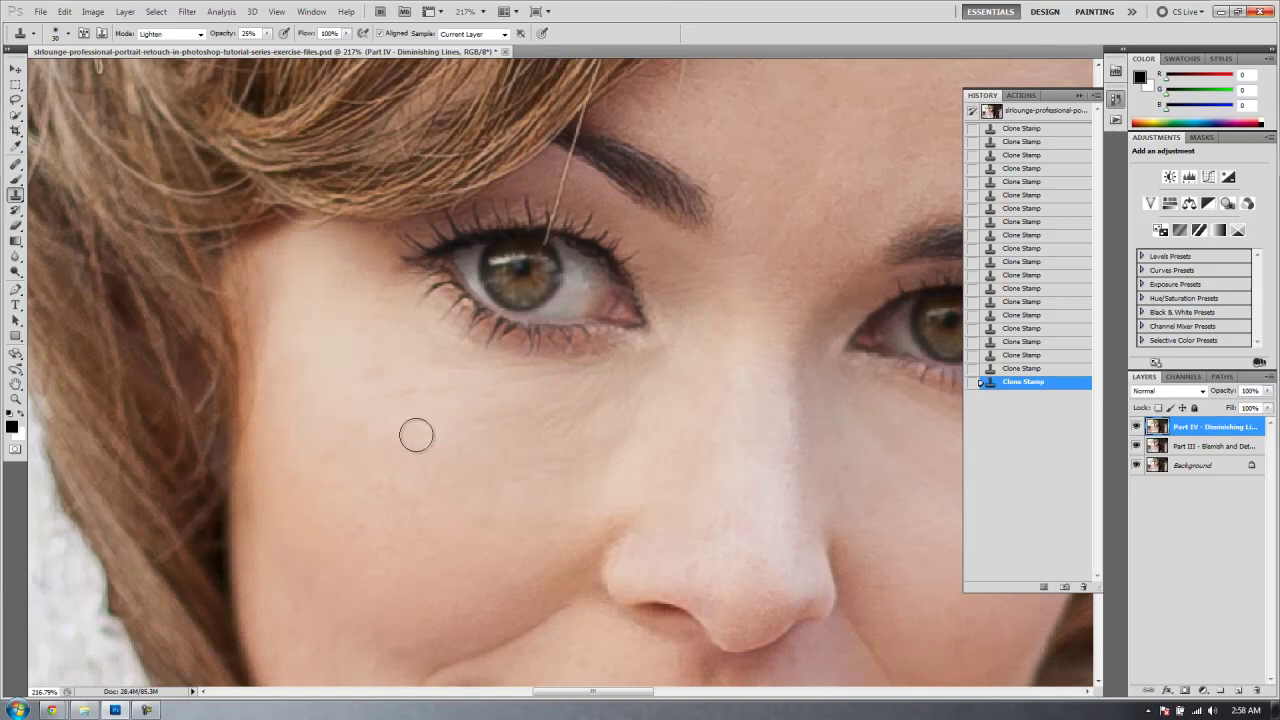
Blend the skin between her right under-eye area and the side of the nose with cloned lighter skin.
{"action": "key", "text": "space"}
{"action": "left_click_drag", "start_coordinate": [501, 489], "coordinate": [196, 444]}
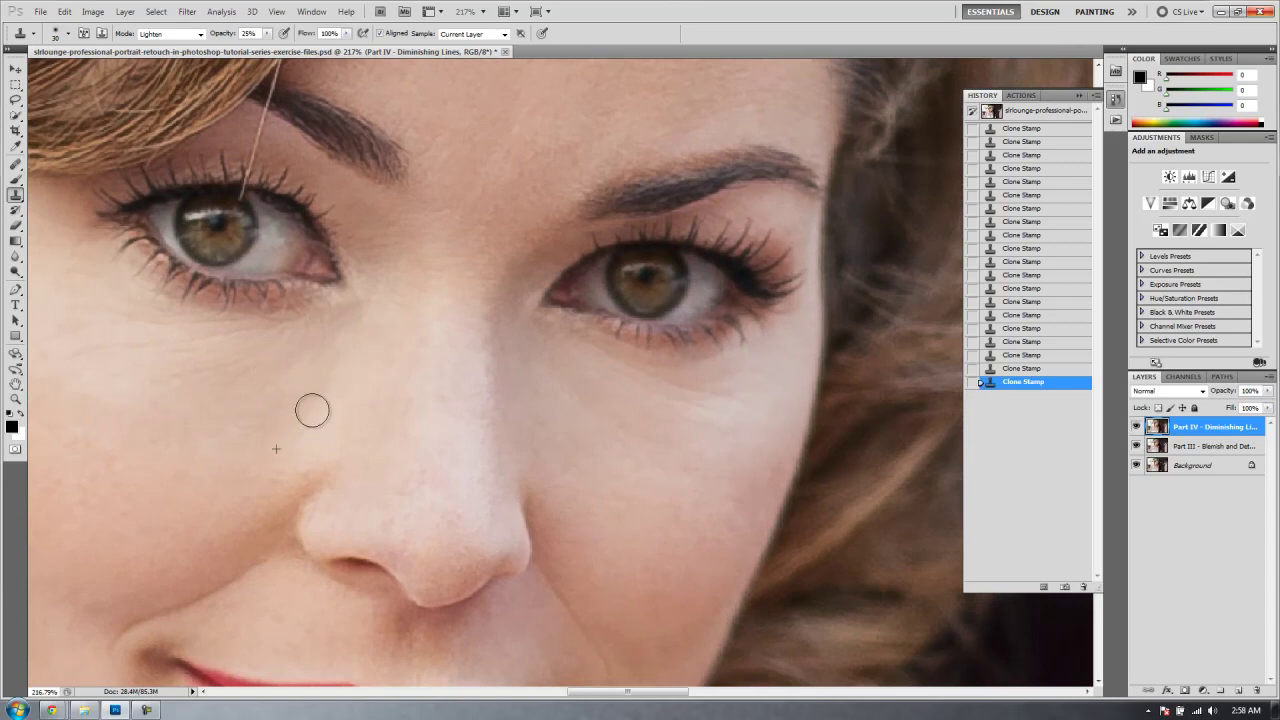
{"action": "left_click_drag", "start_coordinate": [274, 470], "coordinate": [409, 446]}
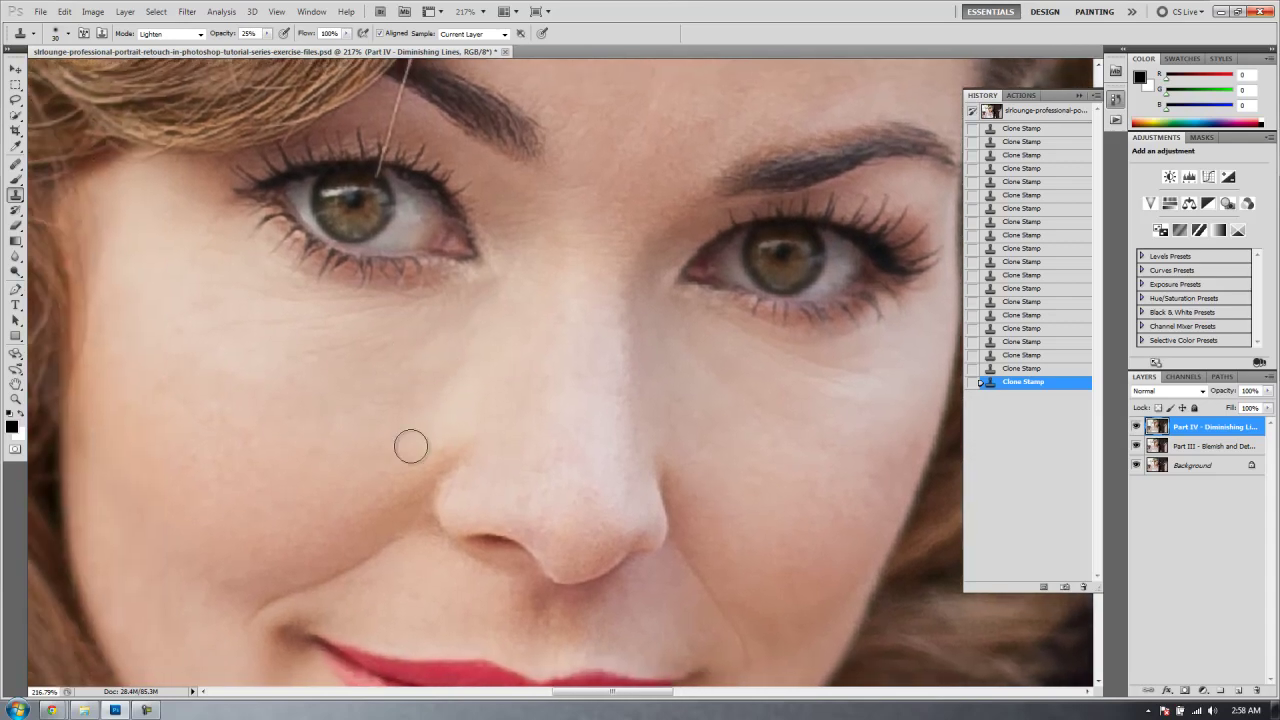
{"action": "left_click", "coordinate": [479, 399], "text": "alt"}
{"action": "mouse_move", "coordinate": [463, 377]}
{"action": "left_mouse_down"}
{"action": "mouse_move", "coordinate": [404, 374]}
{"action": "mouse_move", "coordinate": [469, 368]}
{"action": "mouse_move", "coordinate": [440, 391]}
{"action": "mouse_move", "coordinate": [462, 345]}
{"action": "mouse_move", "coordinate": [435, 396]}
{"action": "mouse_move", "coordinate": [348, 401]}
{"action": "mouse_move", "coordinate": [420, 389]}
{"action": "mouse_move", "coordinate": [457, 400]}
{"action": "mouse_move", "coordinate": [470, 362]}
{"action": "left_mouse_up"}
{"action": "left_click_drag", "start_coordinate": [437, 434], "coordinate": [467, 366]}
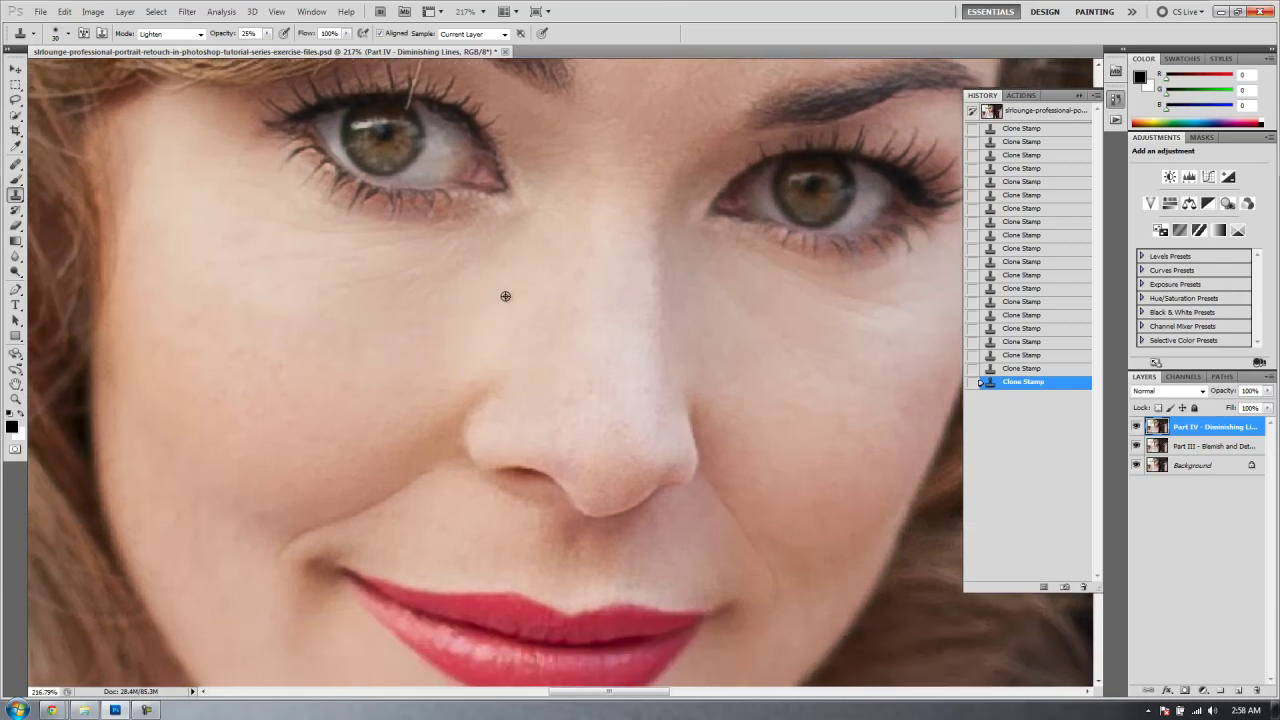
Examine the retouched under-eye areas at full-face and close-up magnifications.
{"action": "mouse_move", "coordinate": [506, 263]}
{"action": "left_mouse_down"}
{"action": "mouse_move", "coordinate": [409, 289]}
{"action": "mouse_move", "coordinate": [523, 234]}
{"action": "mouse_move", "coordinate": [545, 147]}
{"action": "left_mouse_up"}
{"action": "scroll", "coordinate": [508, 528], "scroll_direction": "down", "scroll_amount": 3}
{"action": "scroll", "coordinate": [471, 406], "scroll_direction": "up", "scroll_amount": 5}
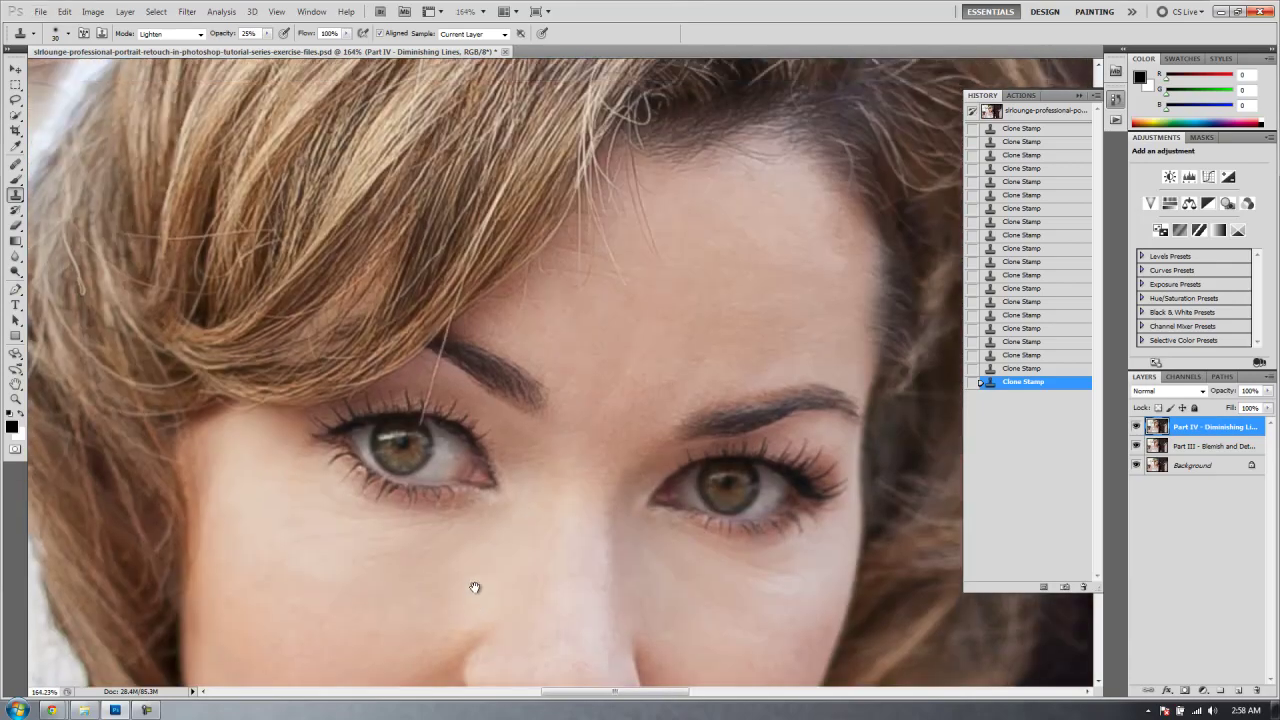
{"action": "scroll", "coordinate": [476, 502], "scroll_direction": "down", "scroll_amount": 4}
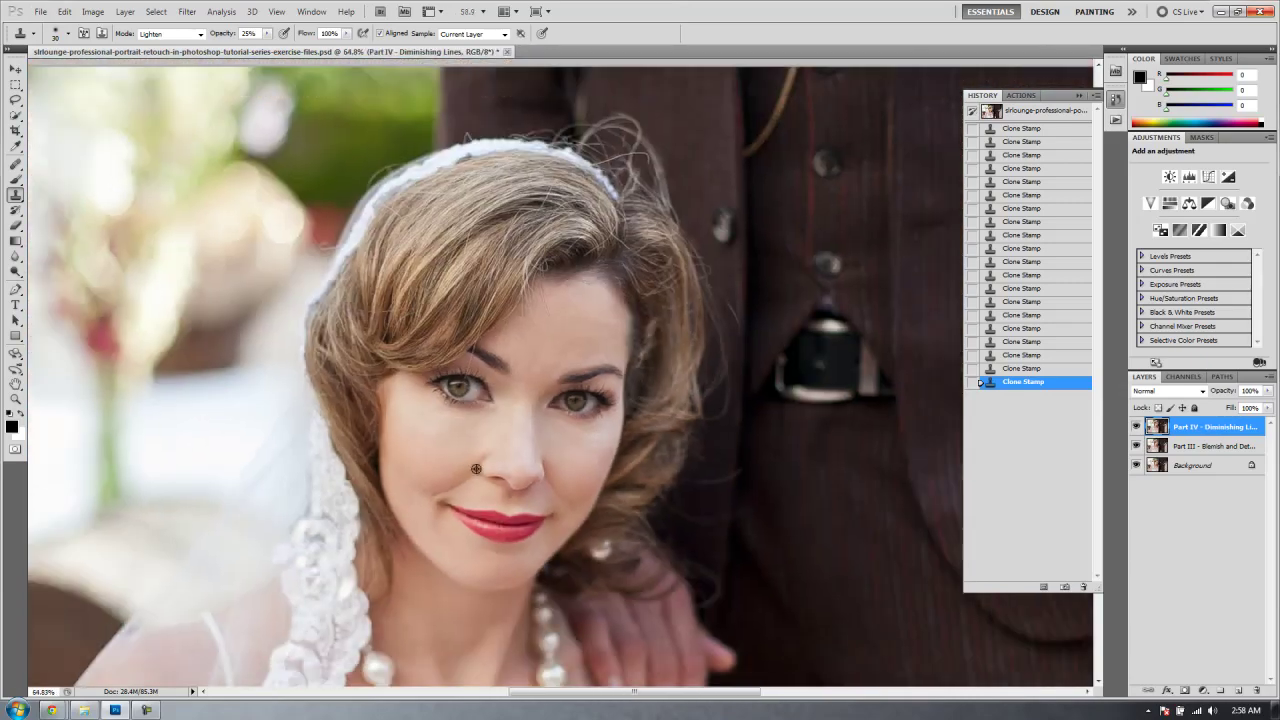
{"action": "scroll", "coordinate": [474, 469], "scroll_direction": "up", "scroll_amount": 1}
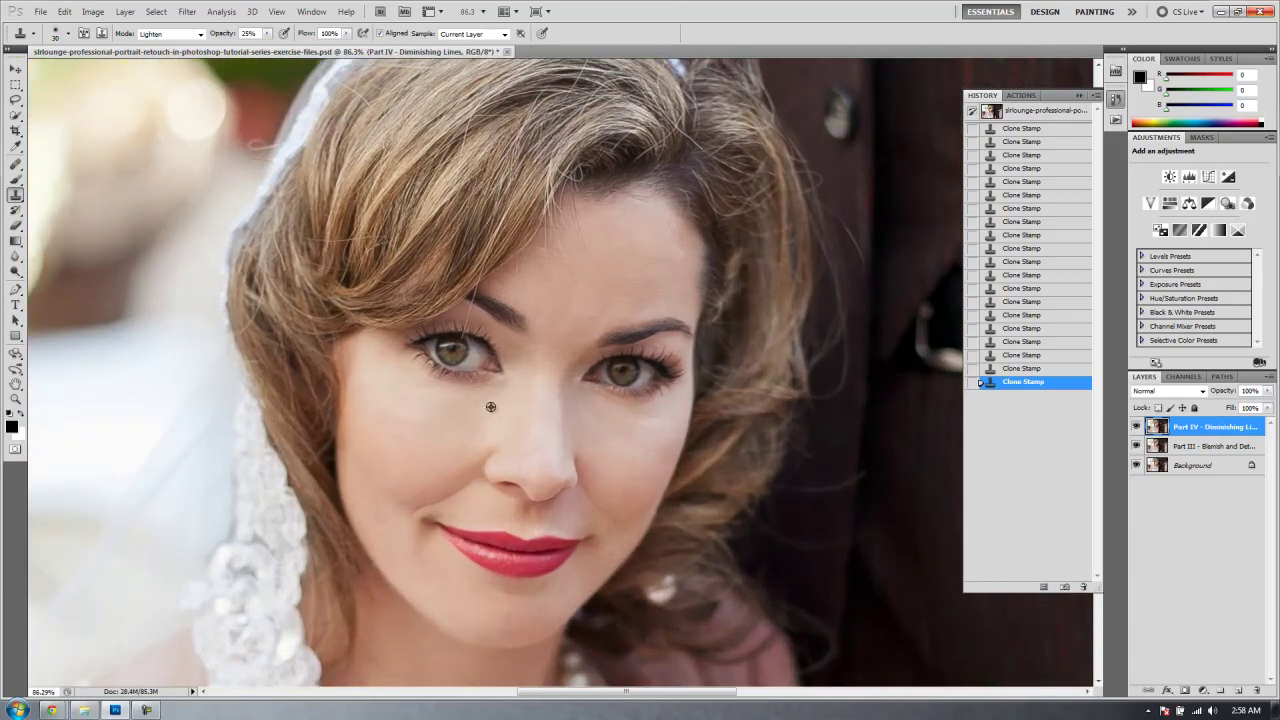
{"action": "scroll", "coordinate": [451, 490], "scroll_direction": "up", "scroll_amount": 9}
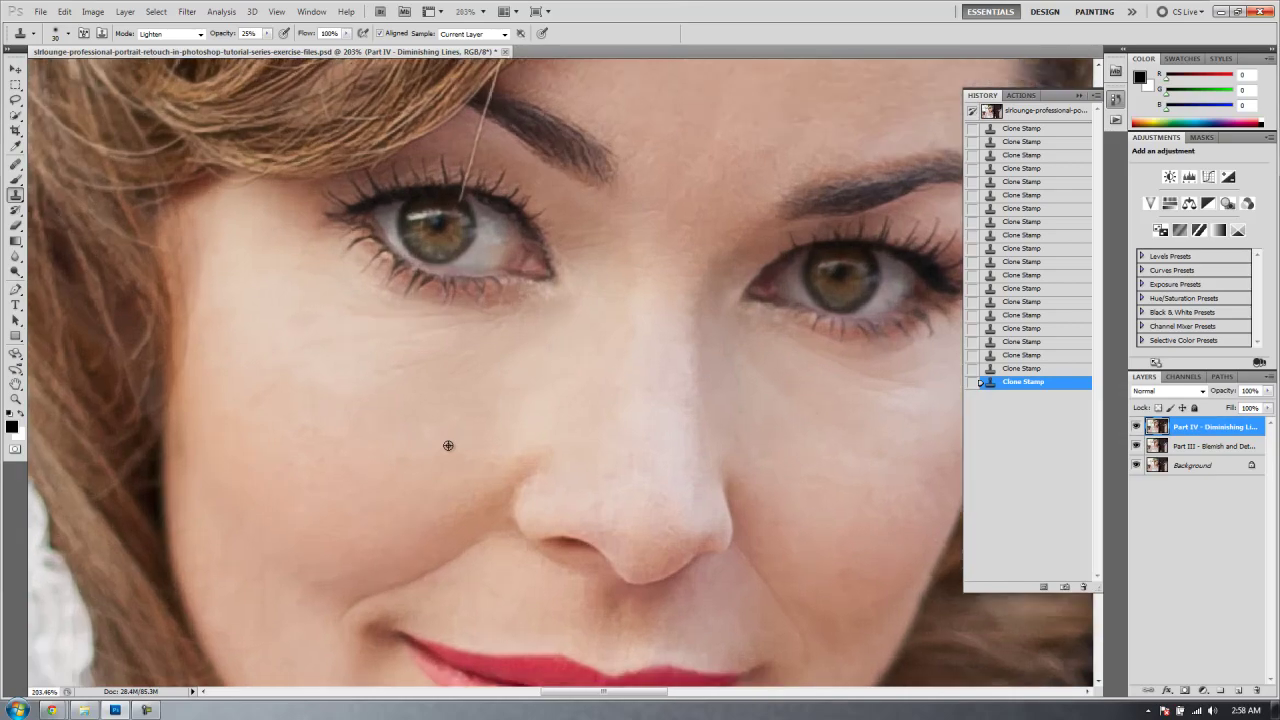
{"action": "scroll", "coordinate": [505, 485], "scroll_direction": "down", "scroll_amount": 7}
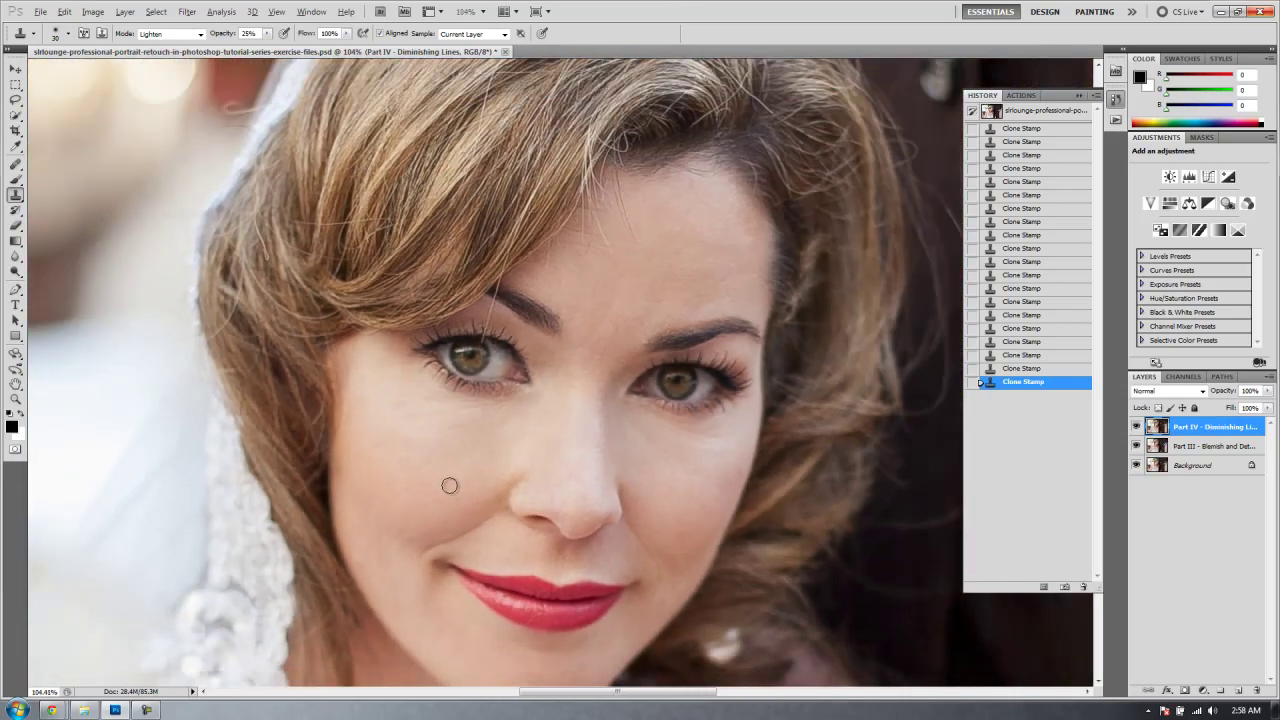
{"action": "scroll", "coordinate": [449, 485], "scroll_direction": "up", "scroll_amount": 6}
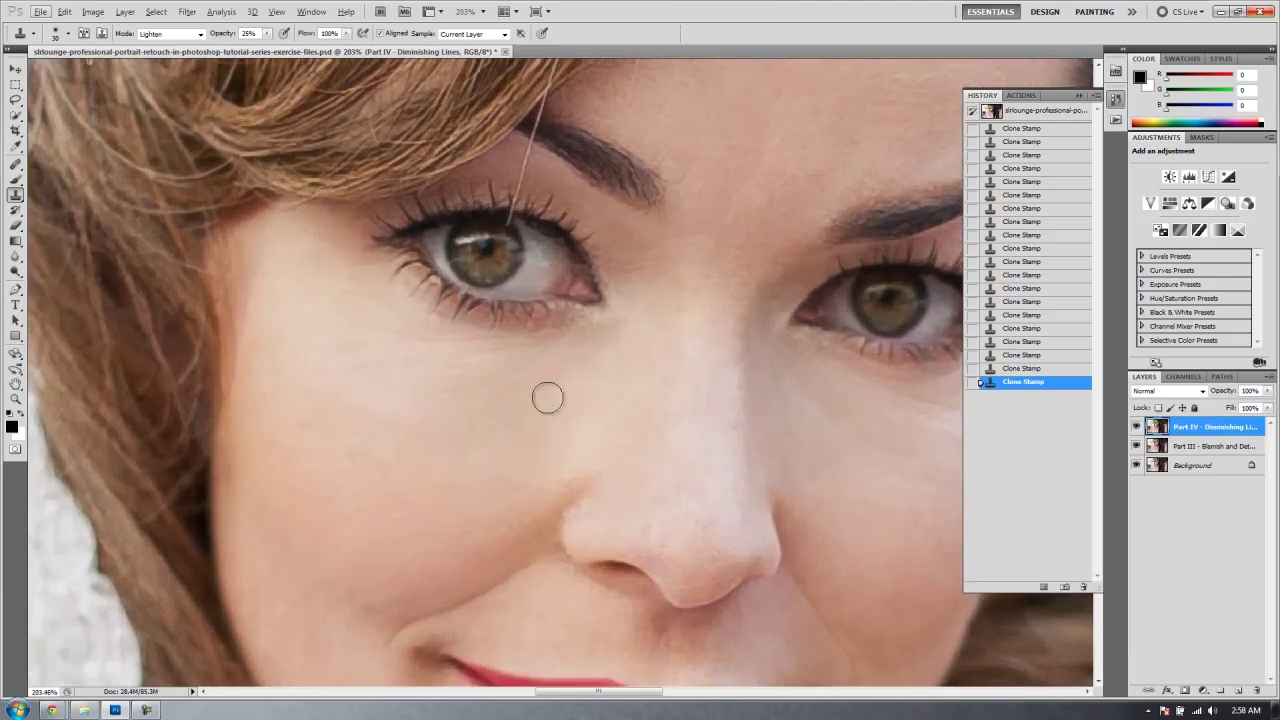
Resample skin from her right cheek and clone it over the remaining lines beneath her right eye.
{"action": "left_click", "coordinate": [526, 450], "text": "alt"}
{"action": "left_click_drag", "start_coordinate": [558, 378], "coordinate": [500, 388]}
{"action": "left_click_drag", "start_coordinate": [560, 371], "coordinate": [466, 386]}
{"action": "mouse_move", "coordinate": [551, 375]}
{"action": "left_mouse_down"}
{"action": "mouse_move", "coordinate": [520, 398]}
{"action": "mouse_move", "coordinate": [559, 392]}
{"action": "mouse_move", "coordinate": [425, 392]}
{"action": "mouse_move", "coordinate": [446, 406]}
{"action": "mouse_move", "coordinate": [386, 396]}
{"action": "mouse_move", "coordinate": [461, 391]}
{"action": "mouse_move", "coordinate": [423, 403]}
{"action": "left_mouse_up"}
{"action": "scroll", "coordinate": [501, 497], "scroll_direction": "down", "scroll_amount": 2}
{"action": "scroll", "coordinate": [501, 497], "scroll_direction": "up", "scroll_amount": 1}
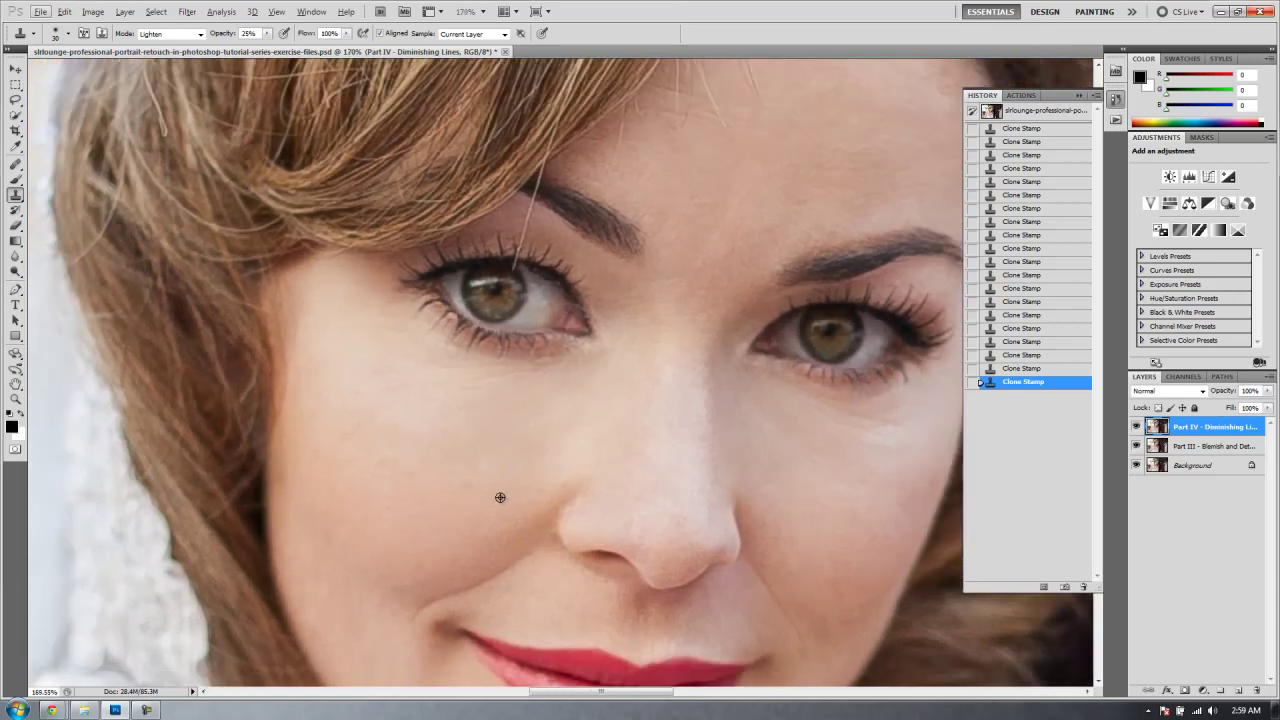
Enlarge the brush to 40 px and clone smooth skin over the area between her right under-eye and the nose.
{"action": "key", "text": "bracketright"}
{"action": "left_click", "coordinate": [523, 459], "text": "alt"}
{"action": "mouse_move", "coordinate": [564, 424]}
{"action": "left_mouse_down"}
{"action": "mouse_move", "coordinate": [597, 415]}
{"action": "mouse_move", "coordinate": [560, 406]}
{"action": "mouse_move", "coordinate": [578, 405]}
{"action": "left_mouse_up"}
{"action": "left_click", "coordinate": [567, 434], "text": "alt"}
Patch the skin between her right under-eye and the nose, fade the patch to roughly half opacity, and clear the selection.
{"action": "key", "text": "ctrl+0"}
{"action": "scroll", "coordinate": [480, 556], "scroll_direction": "up", "scroll_amount": 10}
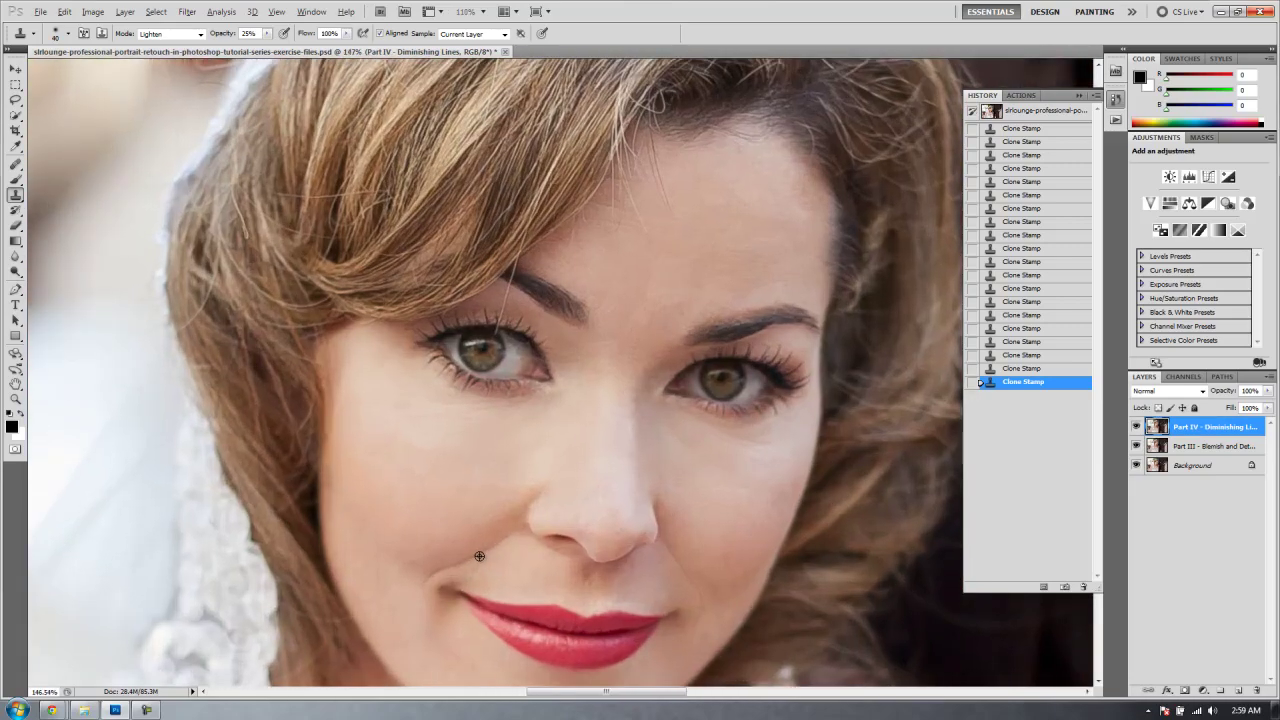
{"action": "left_click_drag", "start_coordinate": [520, 490], "coordinate": [514, 426]}
{"action": "scroll", "coordinate": [601, 385], "scroll_direction": "up", "scroll_amount": 5}
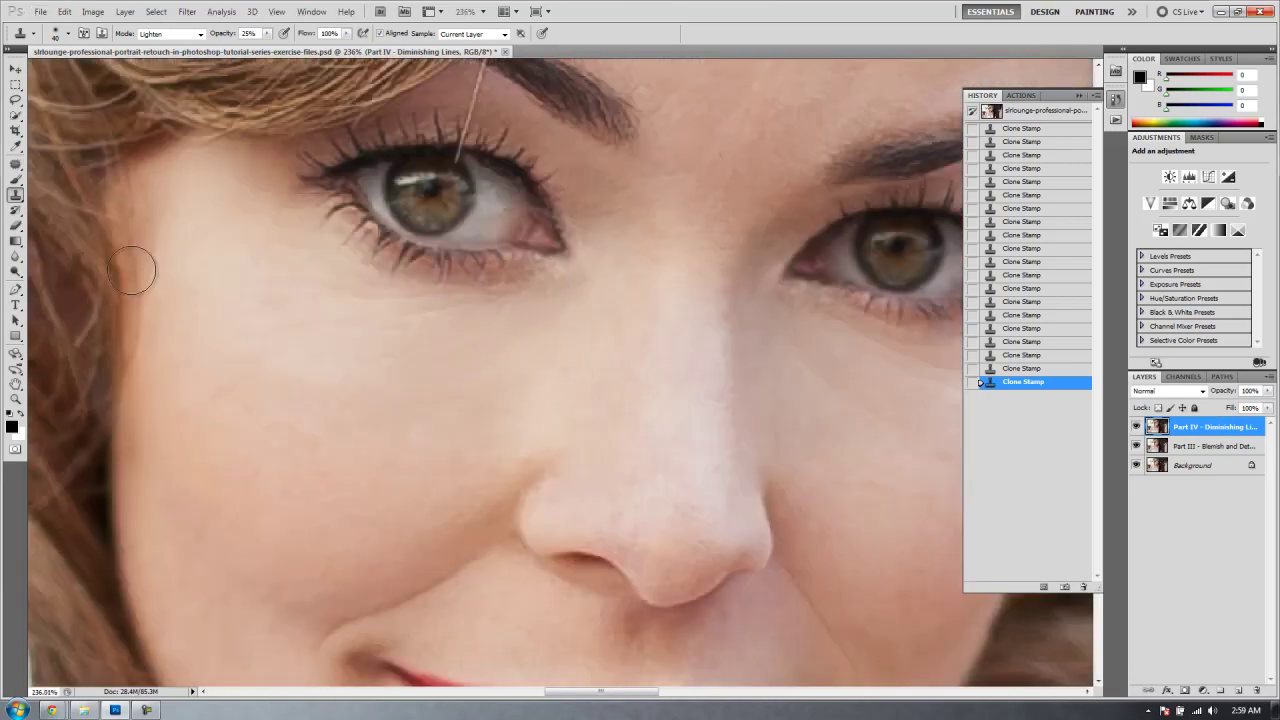
{"action": "left_click_drag", "start_coordinate": [15, 164], "coordinate": [52, 188]}
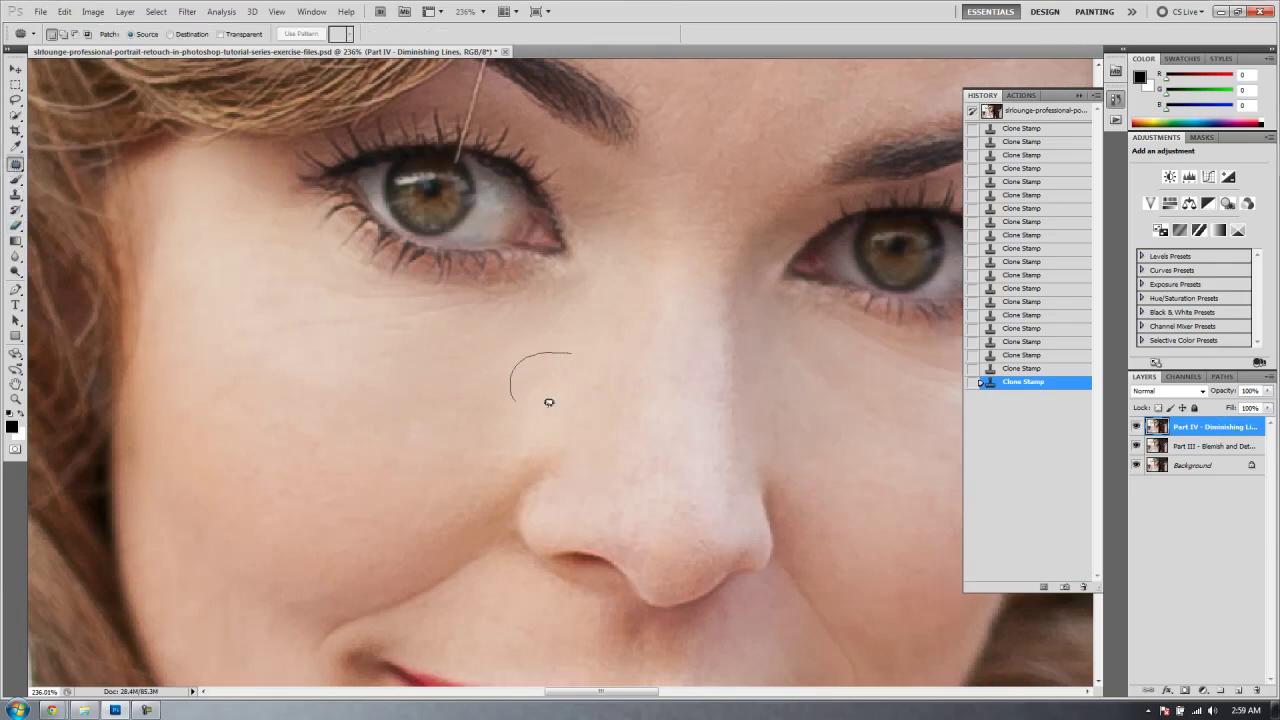
{"action": "left_click_drag", "start_coordinate": [574, 355], "coordinate": [563, 440]}
{"action": "key", "text": "ctrl+shift+f"}
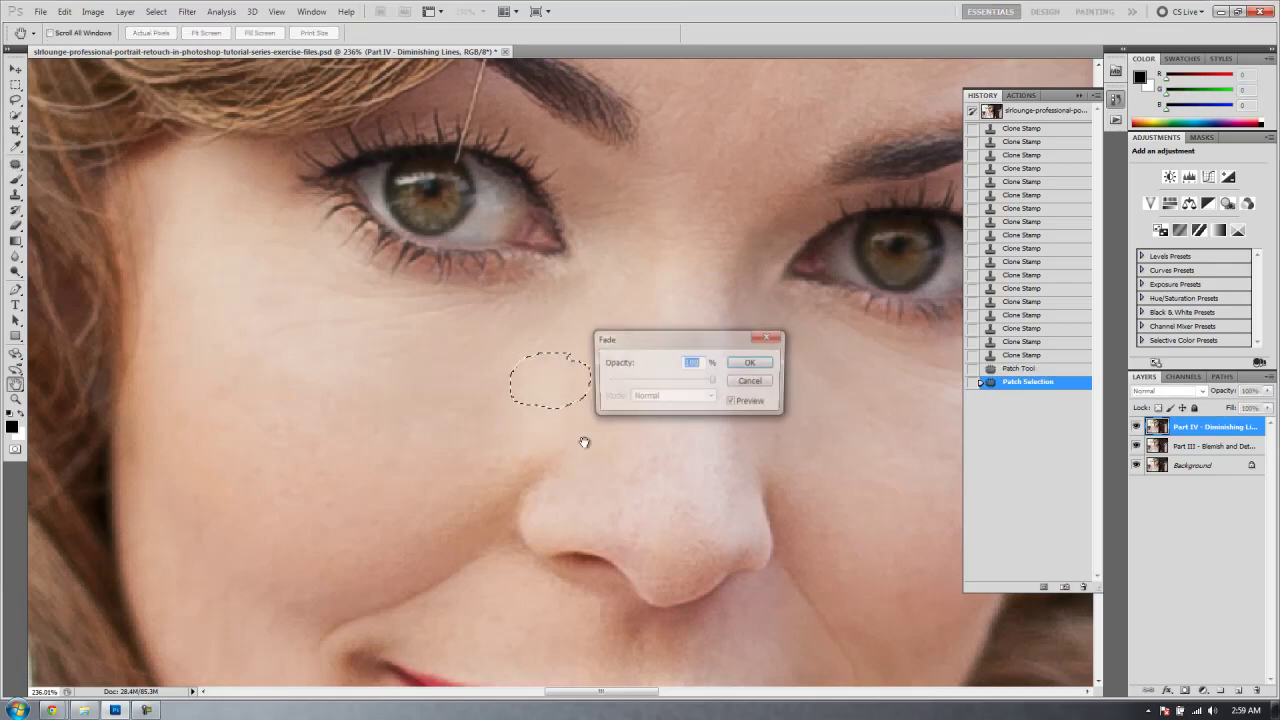
{"action": "left_click_drag", "start_coordinate": [712, 380], "coordinate": [655, 385]}
{"action": "left_click", "coordinate": [750, 363]}
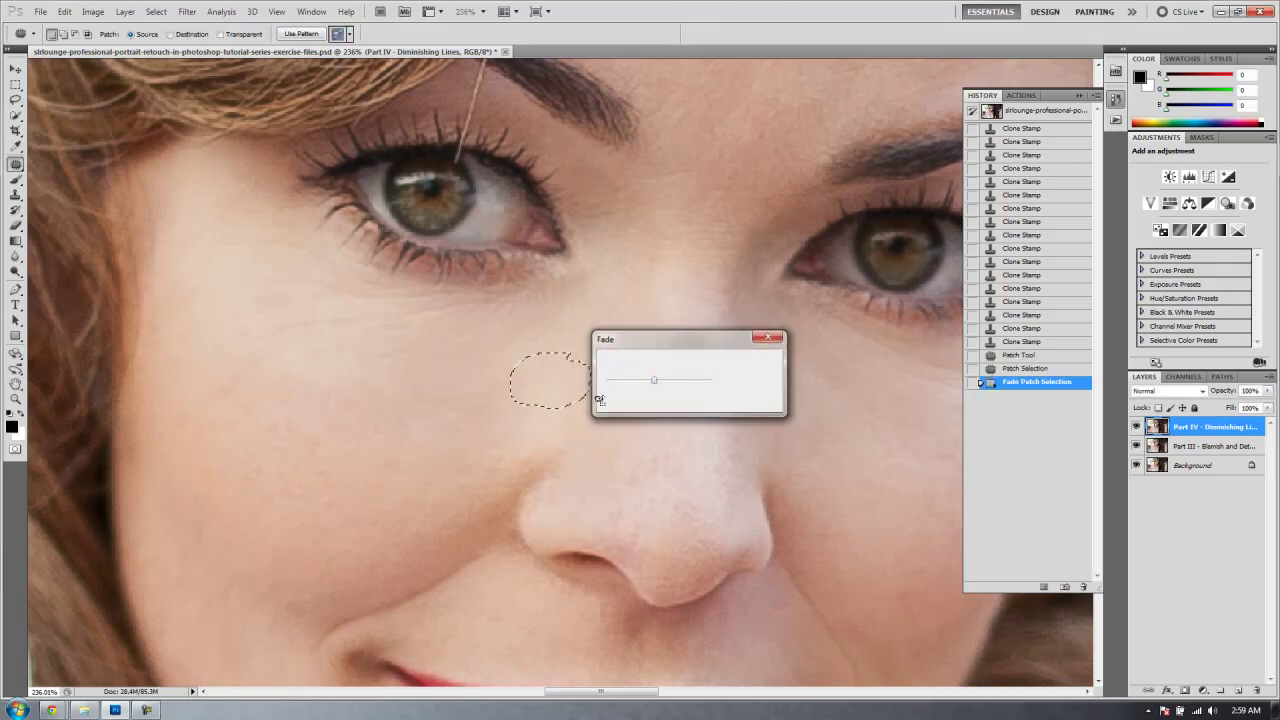
{"action": "key", "text": "ctrl+d"}
Patch the elongated area across her upper right cheek with nearby skin, partially fade the patch, and clear the selection.
{"action": "scroll", "coordinate": [493, 442], "scroll_direction": "down", "scroll_amount": 5}
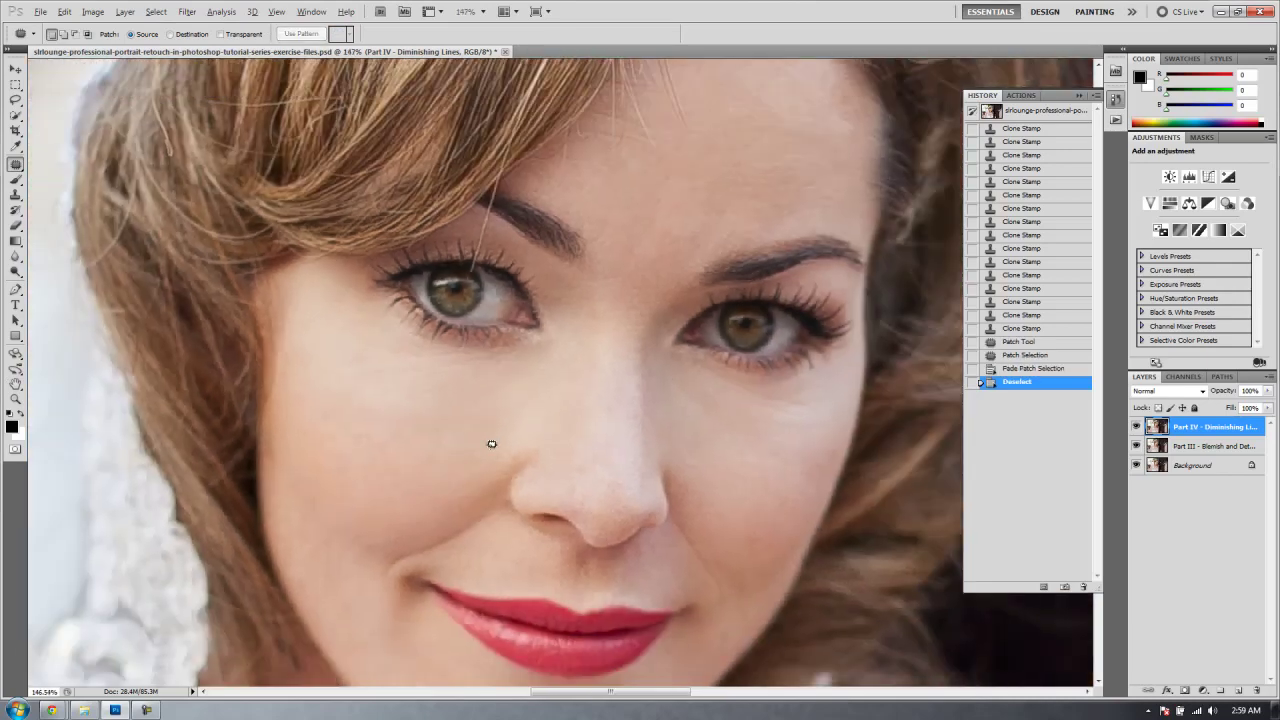
{"action": "scroll", "coordinate": [472, 444], "scroll_direction": "up", "scroll_amount": 4}
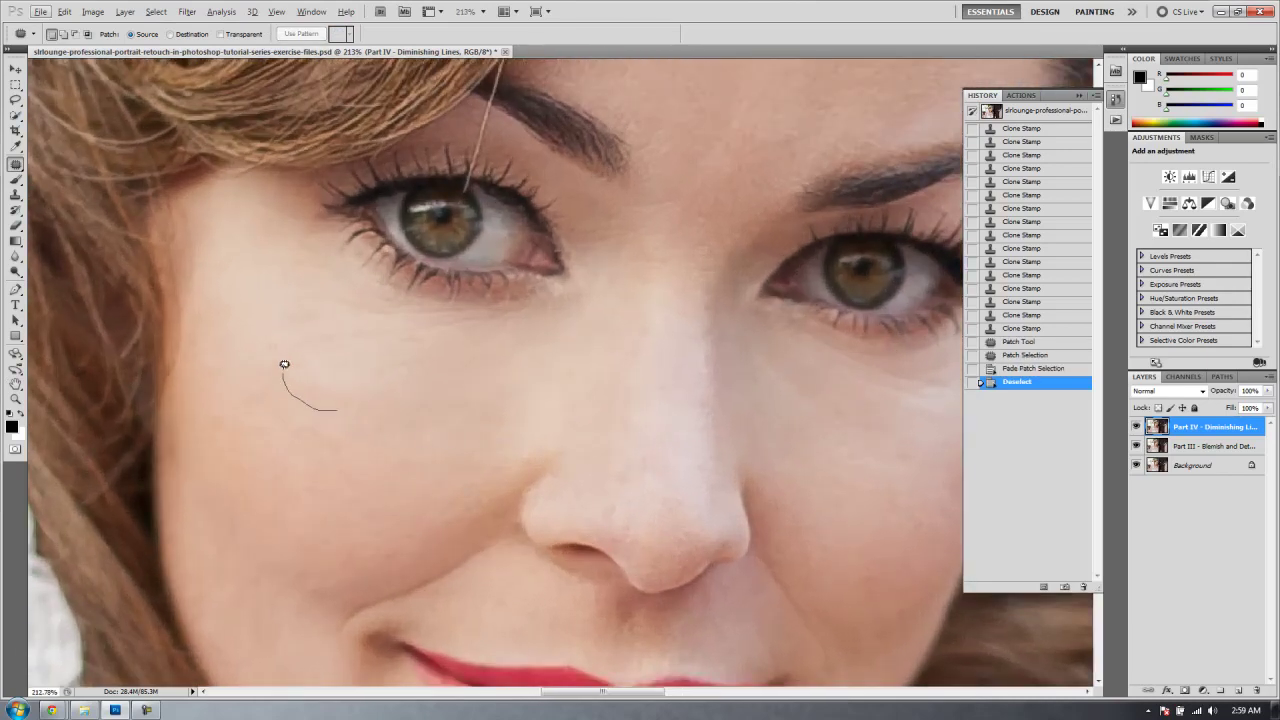
{"action": "mouse_move", "coordinate": [284, 364]}
{"action": "left_mouse_down"}
{"action": "mouse_move", "coordinate": [340, 352]}
{"action": "mouse_move", "coordinate": [425, 370]}
{"action": "left_mouse_up"}
{"action": "mouse_move", "coordinate": [335, 400]}
{"action": "left_mouse_down"}
{"action": "mouse_move", "coordinate": [351, 423]}
{"action": "mouse_move", "coordinate": [531, 400]}
{"action": "mouse_move", "coordinate": [374, 449]}
{"action": "mouse_move", "coordinate": [350, 427]}
{"action": "left_mouse_up"}
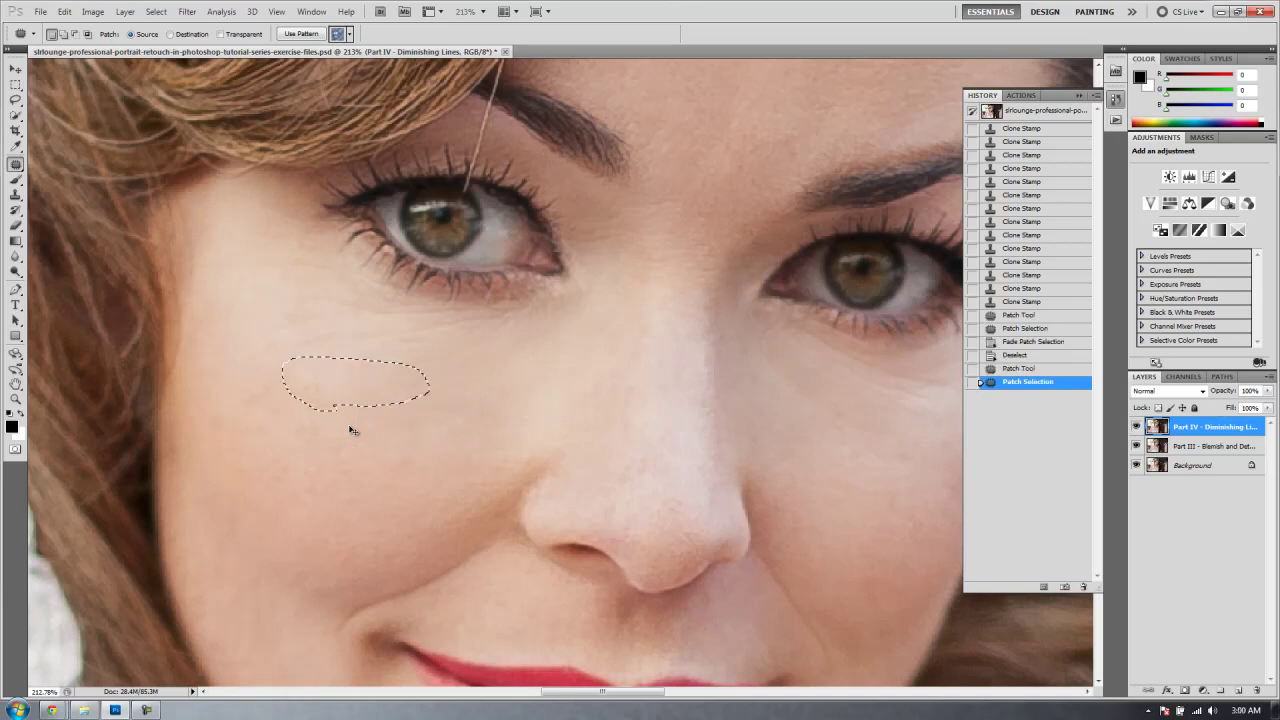
{"action": "key", "text": "ctrl+shift+f"}
{"action": "left_click_drag", "start_coordinate": [713, 380], "coordinate": [666, 380]}
{"action": "left_click", "coordinate": [737, 357]}
{"action": "key", "text": "ctrl+d"}
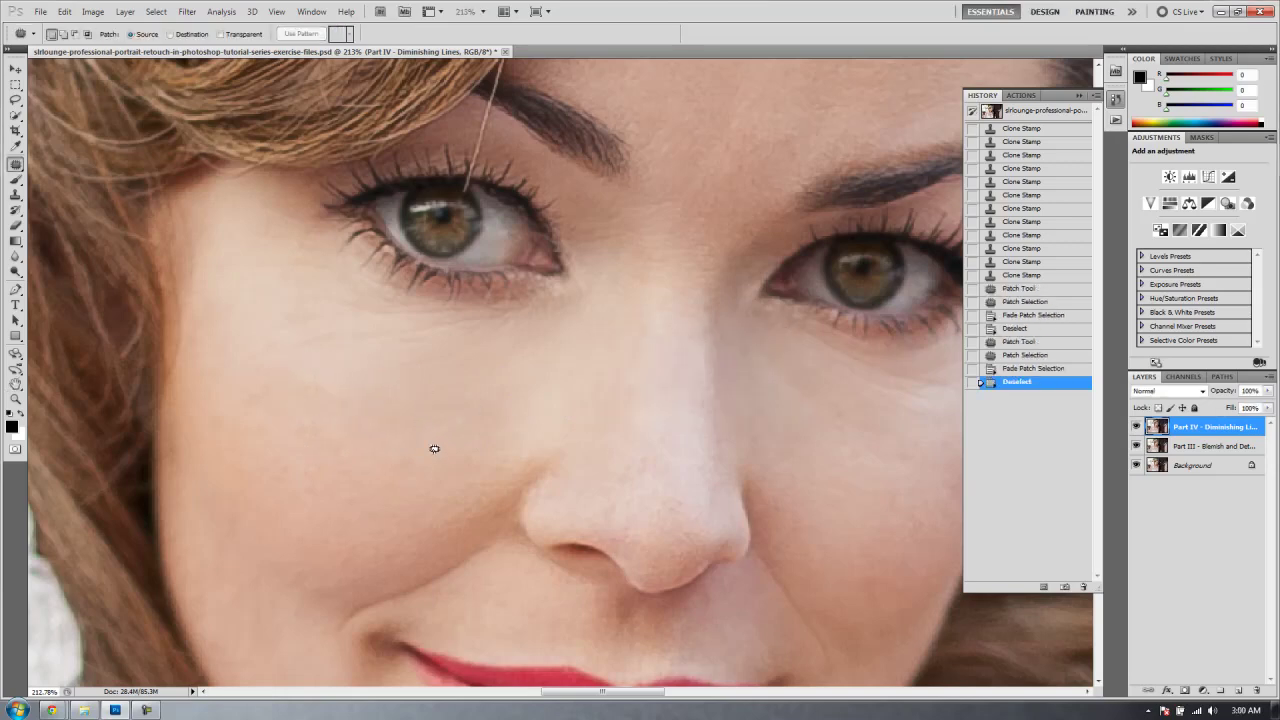
Examine the face at several magnifications and compare it with the Part IV - Diminishing Lines layer hidden and shown.
{"action": "scroll", "coordinate": [434, 449], "scroll_direction": "down", "scroll_amount": 4}
{"action": "scroll", "coordinate": [530, 505], "scroll_direction": "down", "scroll_amount": 2}
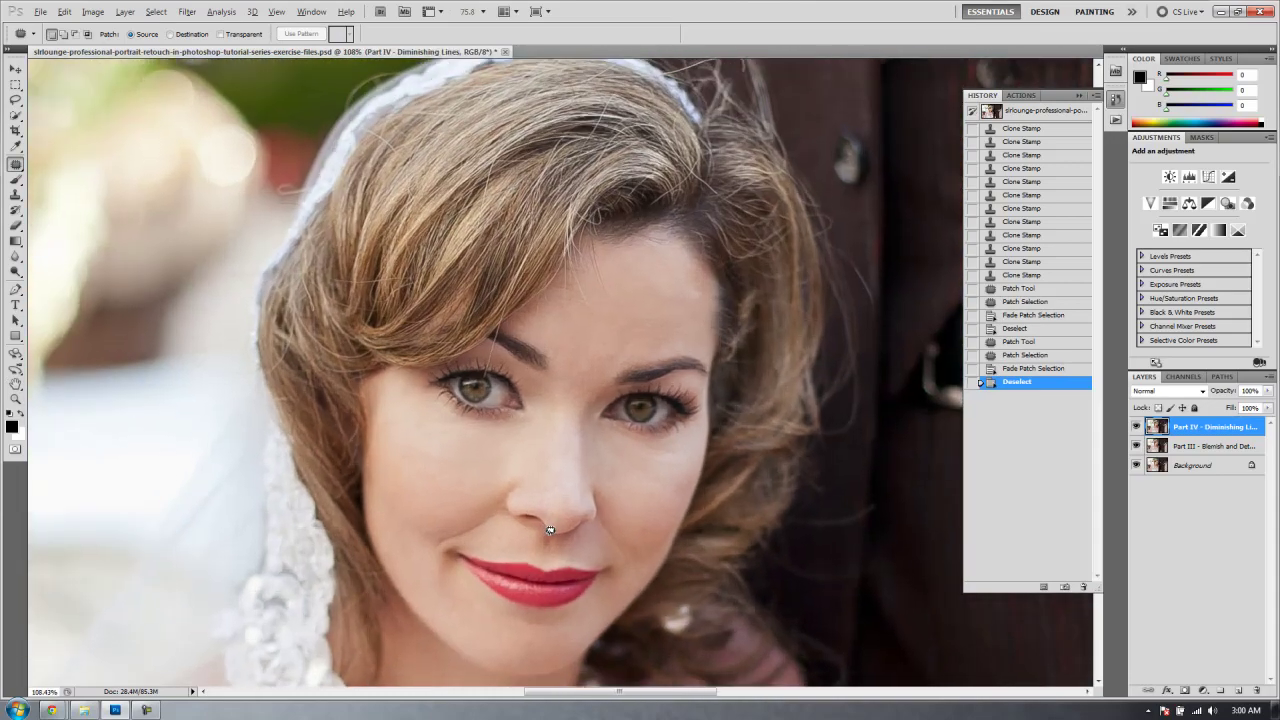
{"action": "scroll", "coordinate": [545, 518], "scroll_direction": "up", "scroll_amount": 5}
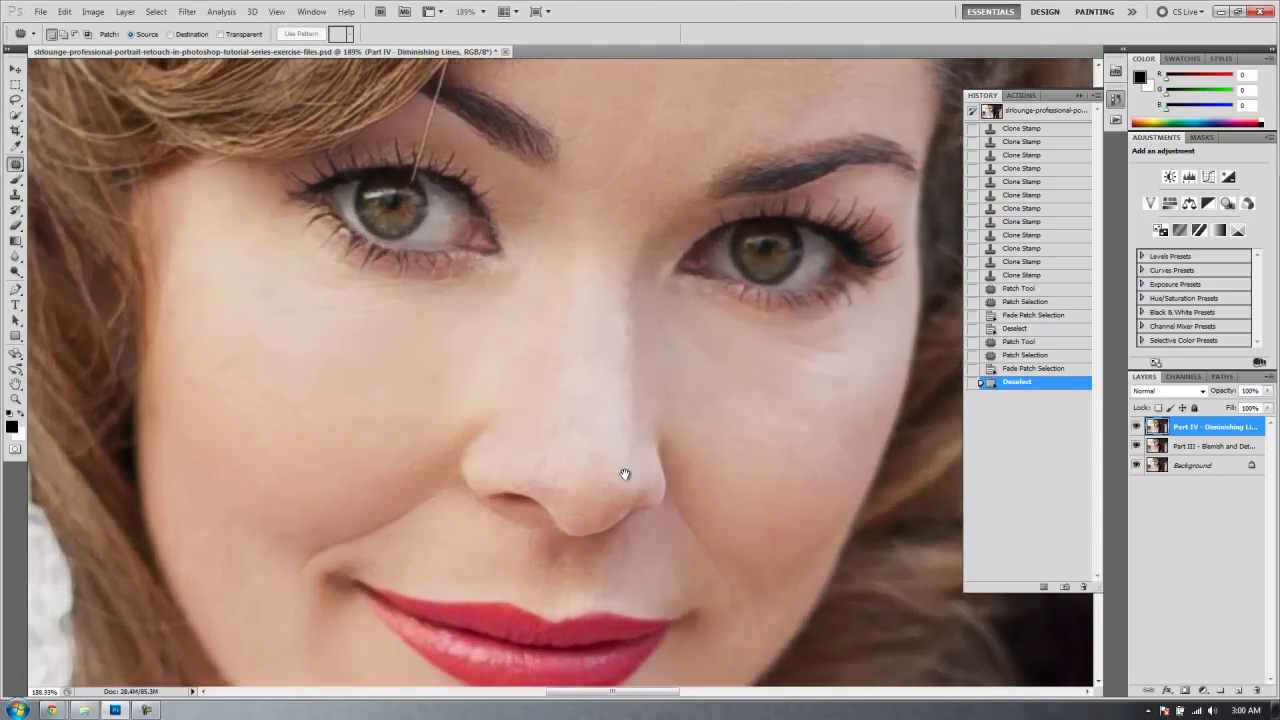
{"action": "scroll", "coordinate": [622, 476], "scroll_direction": "down", "scroll_amount": 3}
{"action": "scroll", "coordinate": [642, 485], "scroll_direction": "down", "scroll_amount": 2}
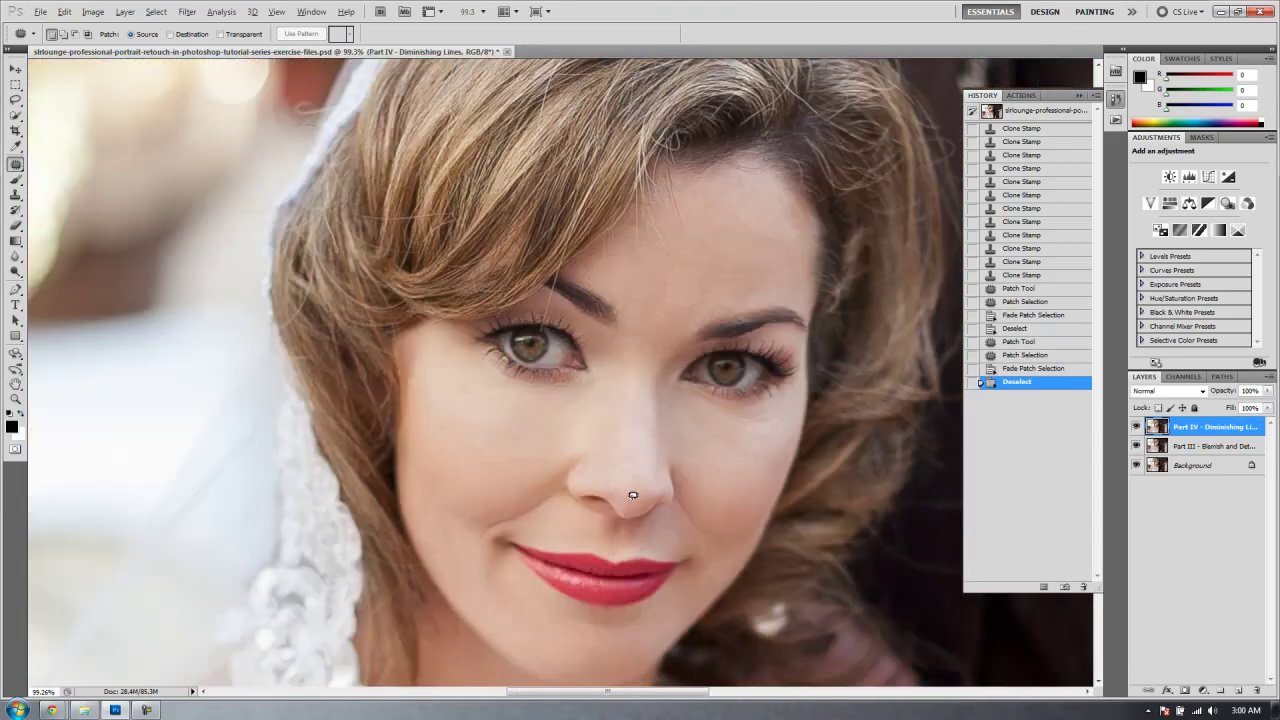
{"action": "scroll", "coordinate": [630, 491], "scroll_direction": "up", "scroll_amount": 2}
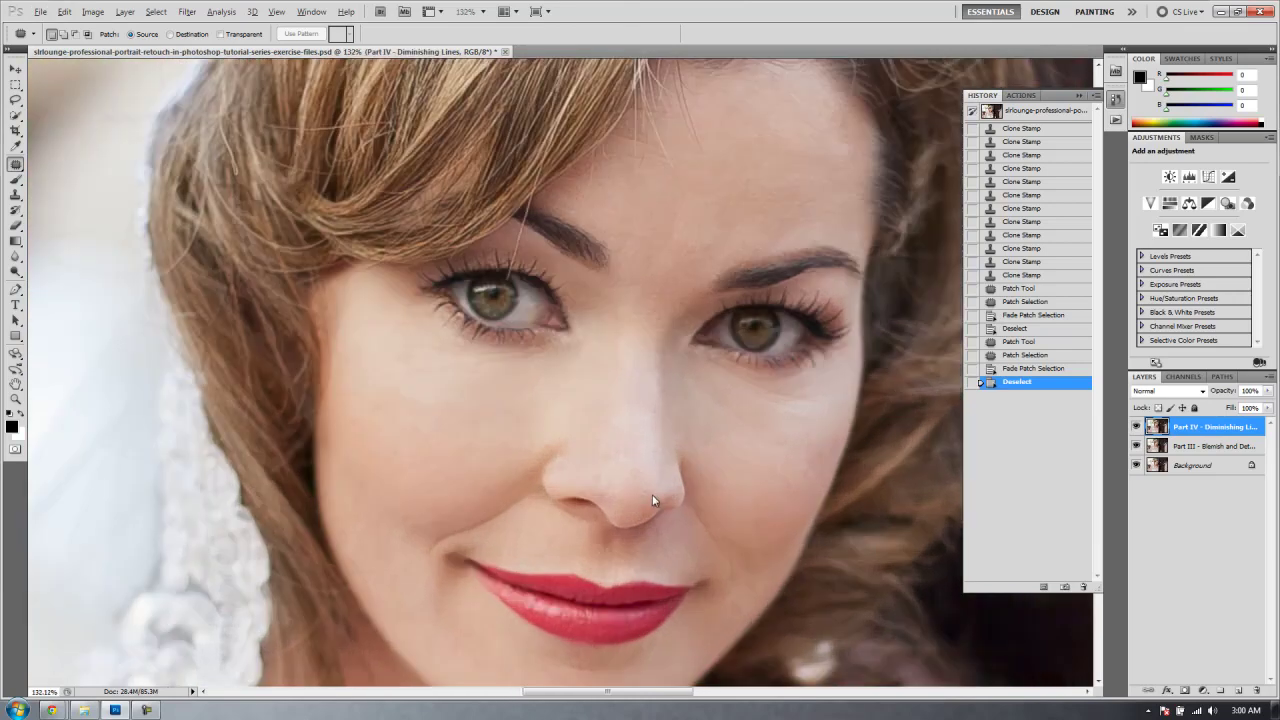
{"action": "left_click", "coordinate": [1136, 427]}
{"action": "left_click", "coordinate": [1136, 427]}
{"action": "left_click", "coordinate": [1136, 427]}
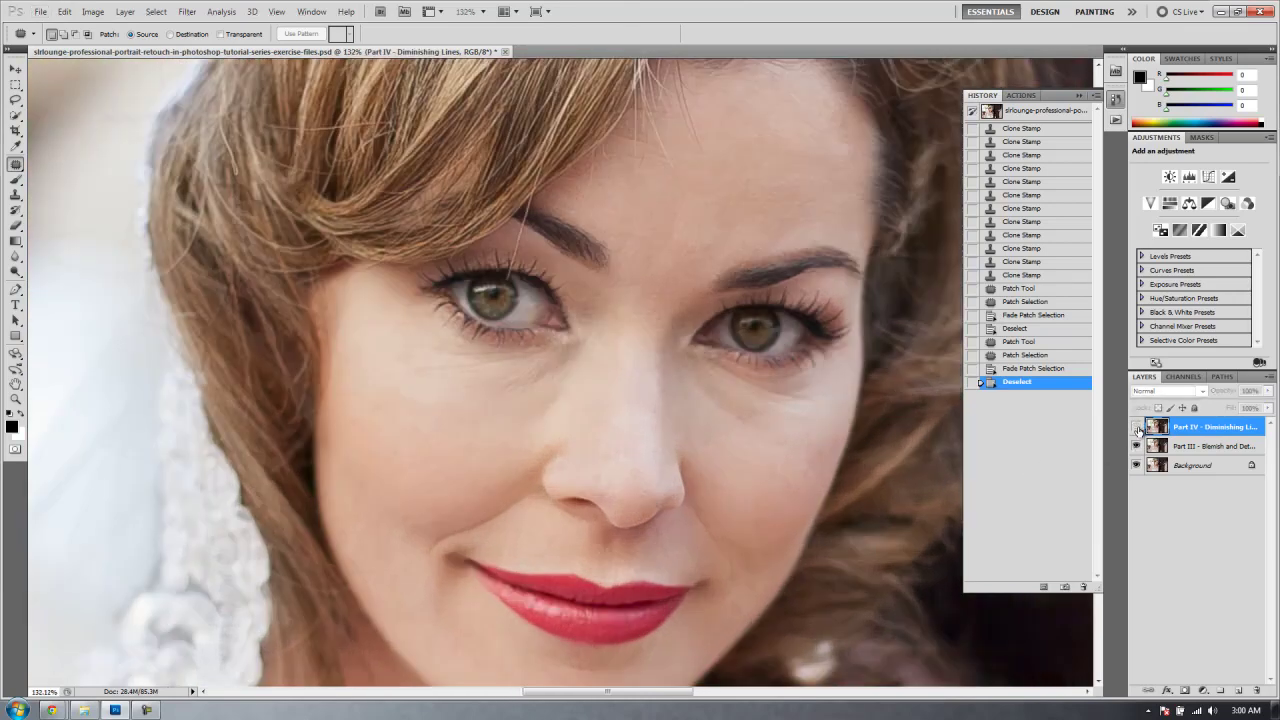
{"action": "left_click", "coordinate": [1136, 427]}
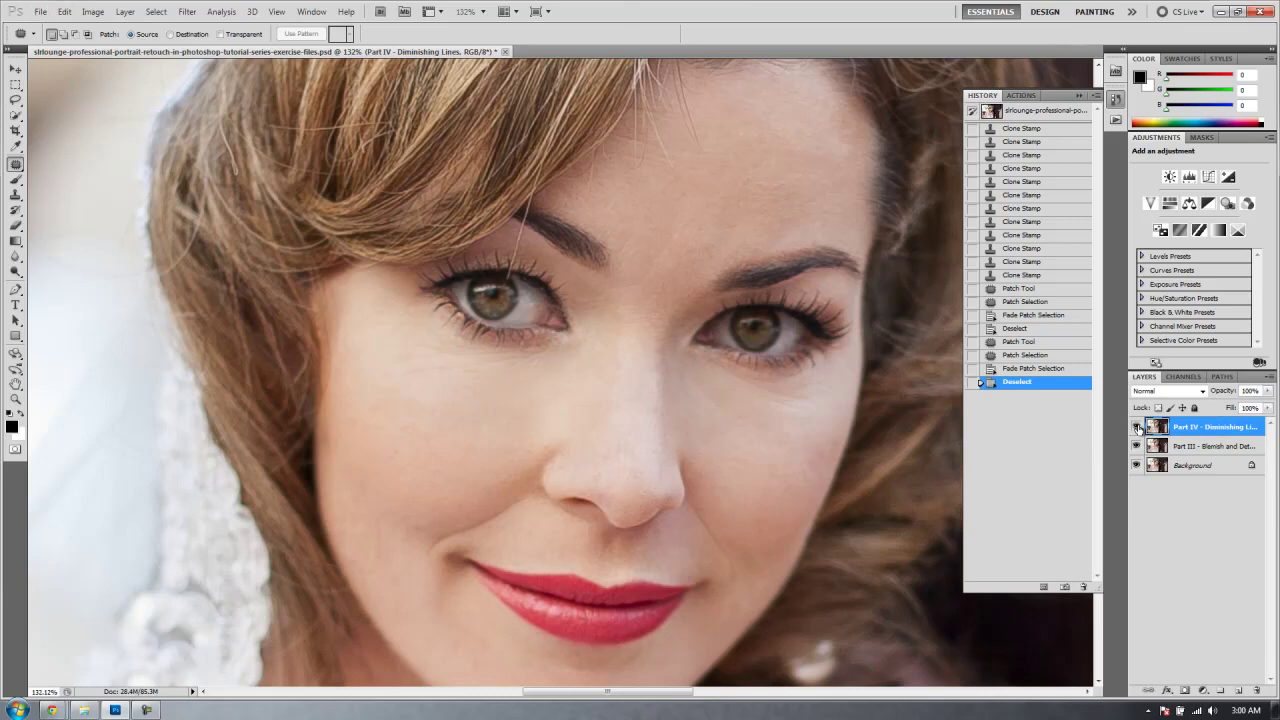
Reduce the Clone Stamp brush to 15 px and lighten the crease beside her right mouth corner with cloned skin.
{"action": "left_click_drag", "start_coordinate": [668, 525], "coordinate": [645, 350]}
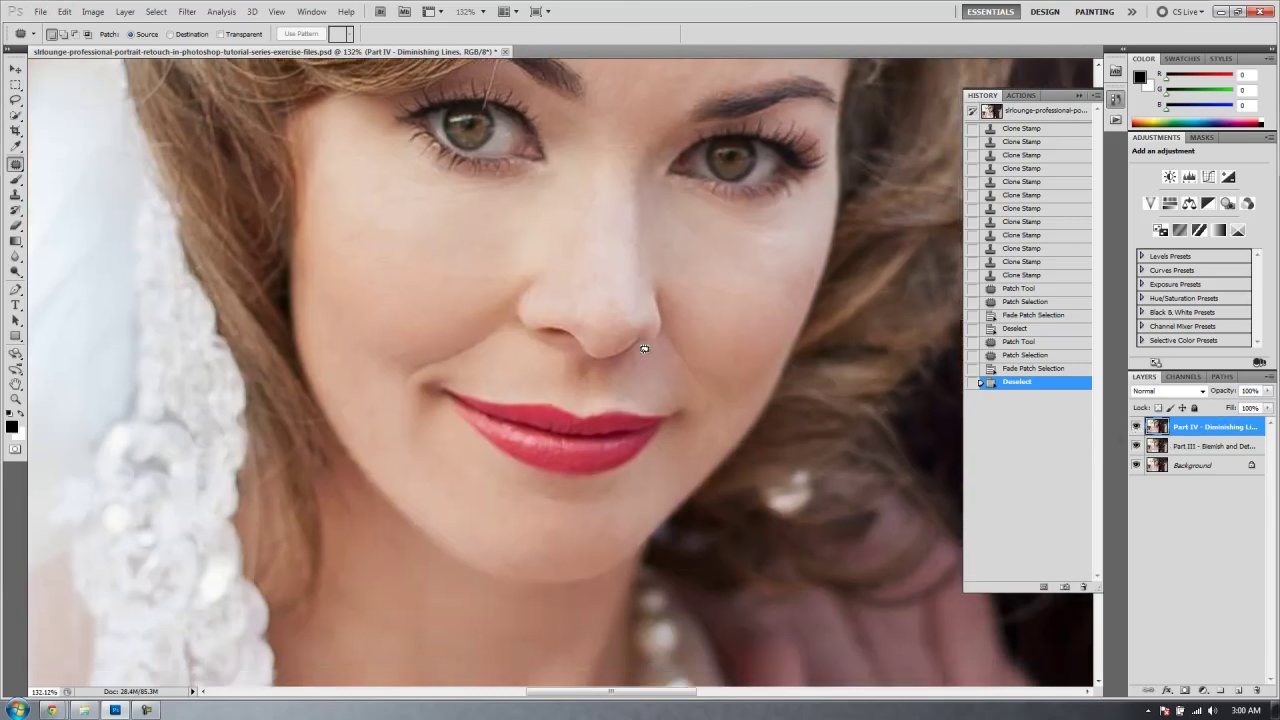
{"action": "scroll", "coordinate": [478, 373], "scroll_direction": "up", "scroll_amount": 2}
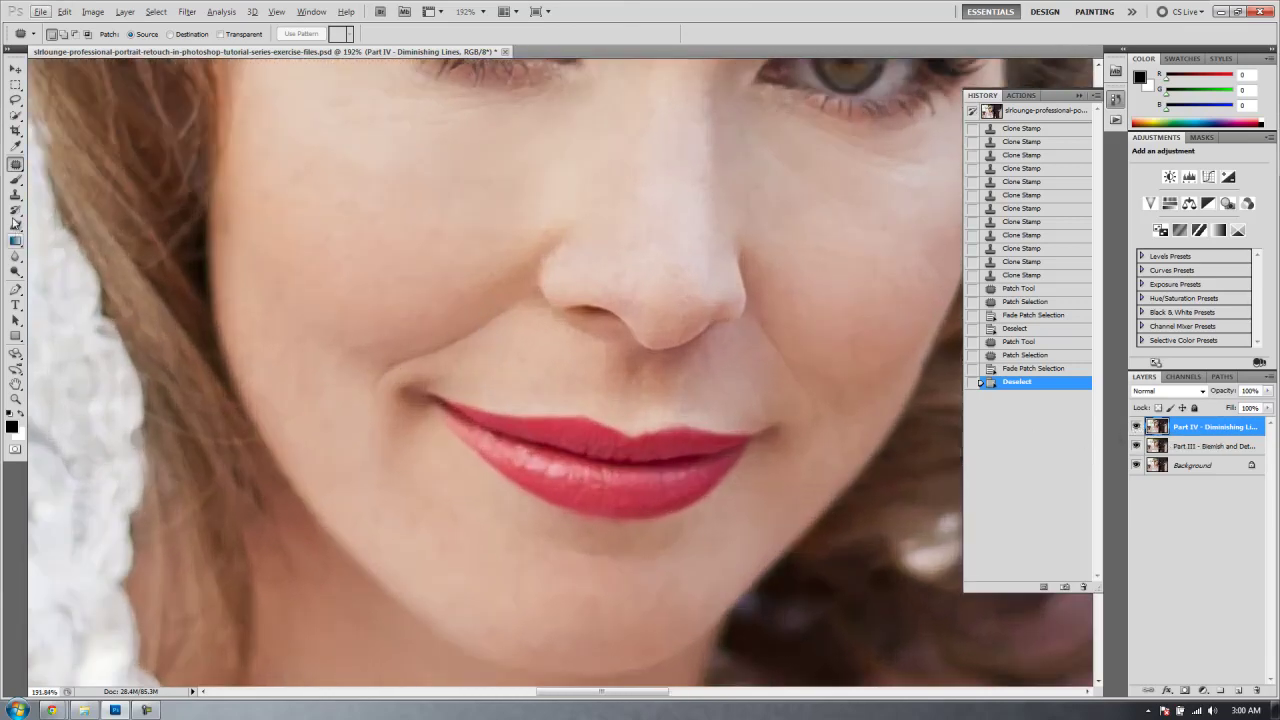
{"action": "mouse_move", "coordinate": [15, 194]}
{"action": "left_mouse_down"}
{"action": "mouse_move", "coordinate": [44, 206]}
{"action": "mouse_move", "coordinate": [46, 195]}
{"action": "left_mouse_up"}
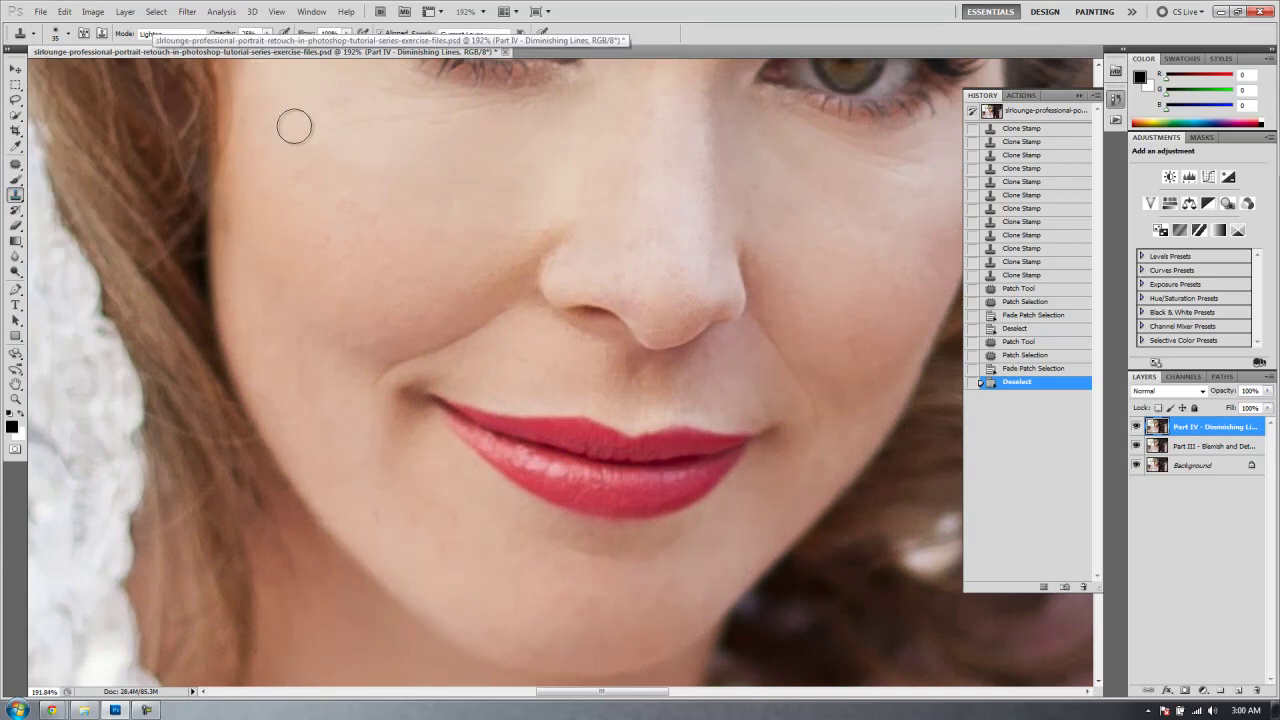
{"action": "left_click", "coordinate": [517, 333], "text": "alt"}
{"action": "key", "text": "bracketleft"}
{"action": "key", "text": "bracketleft"}
{"action": "key", "text": "bracketleft"}
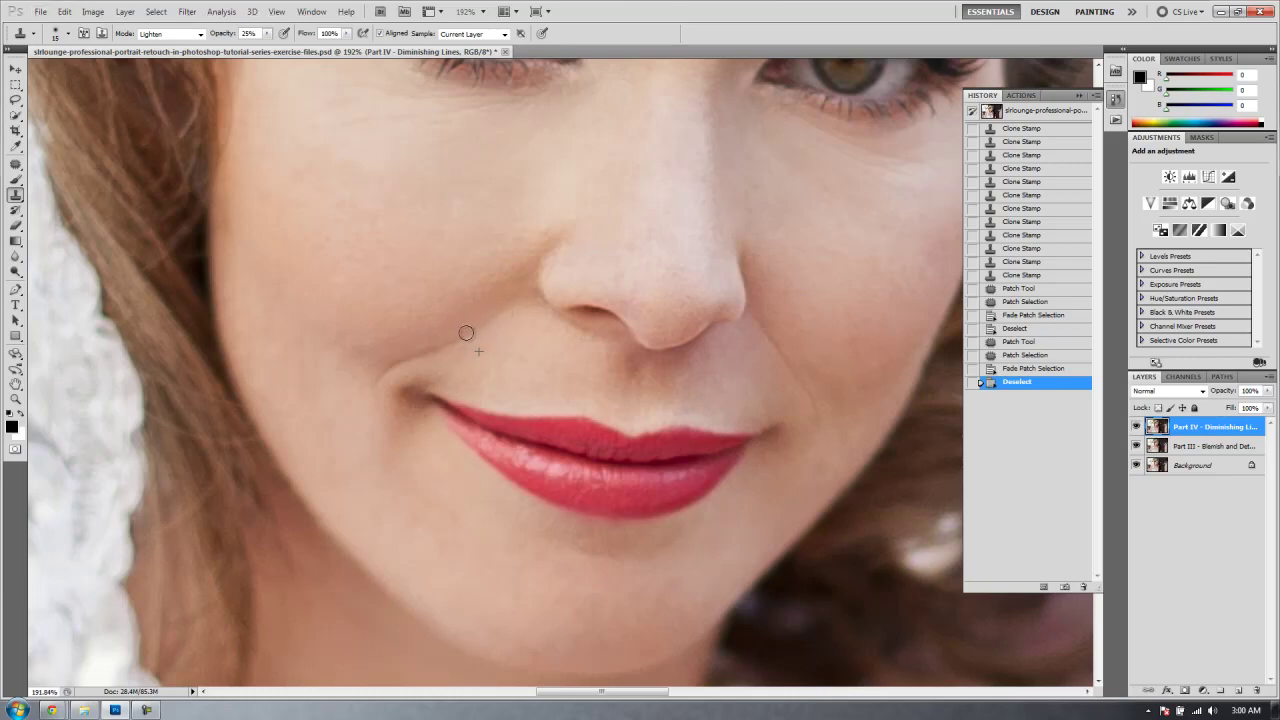
{"action": "left_click_drag", "start_coordinate": [375, 373], "coordinate": [381, 393]}
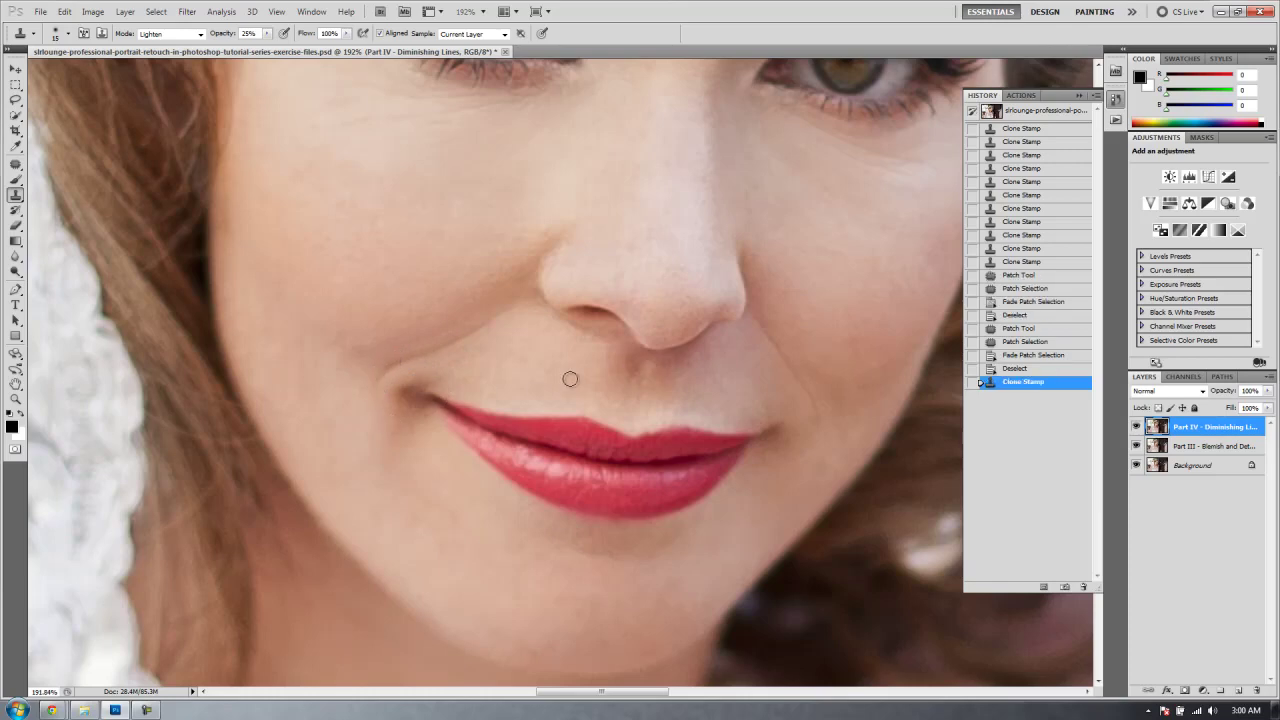
{"action": "key", "text": "ctrl+z"}
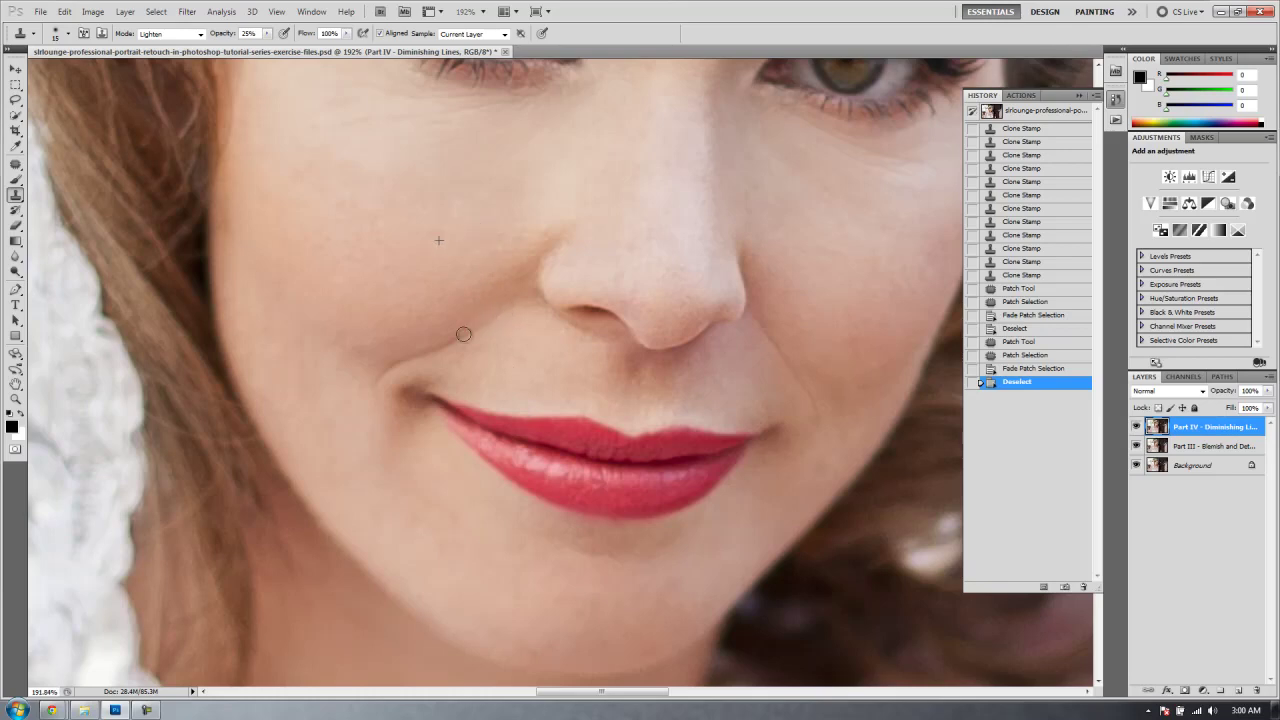
{"action": "left_click_drag", "start_coordinate": [377, 374], "coordinate": [381, 390]}
{"action": "key", "text": "ctrl+z"}
{"action": "left_click_drag", "start_coordinate": [381, 373], "coordinate": [383, 386]}
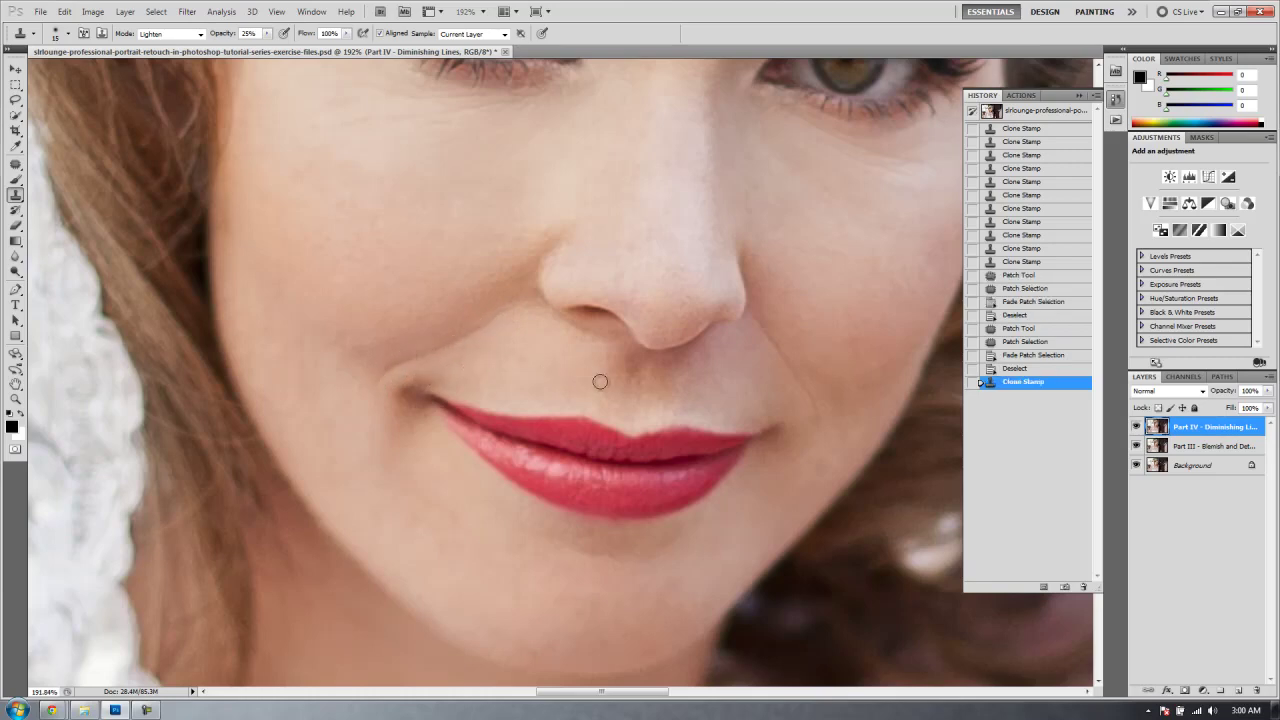
Sample skin beside her left nostril and clone along the left smile line toward the mouth with a 25 px brush.
{"action": "left_click", "coordinate": [753, 342], "text": "alt"}
{"action": "left_click_drag", "start_coordinate": [757, 329], "coordinate": [805, 414]}
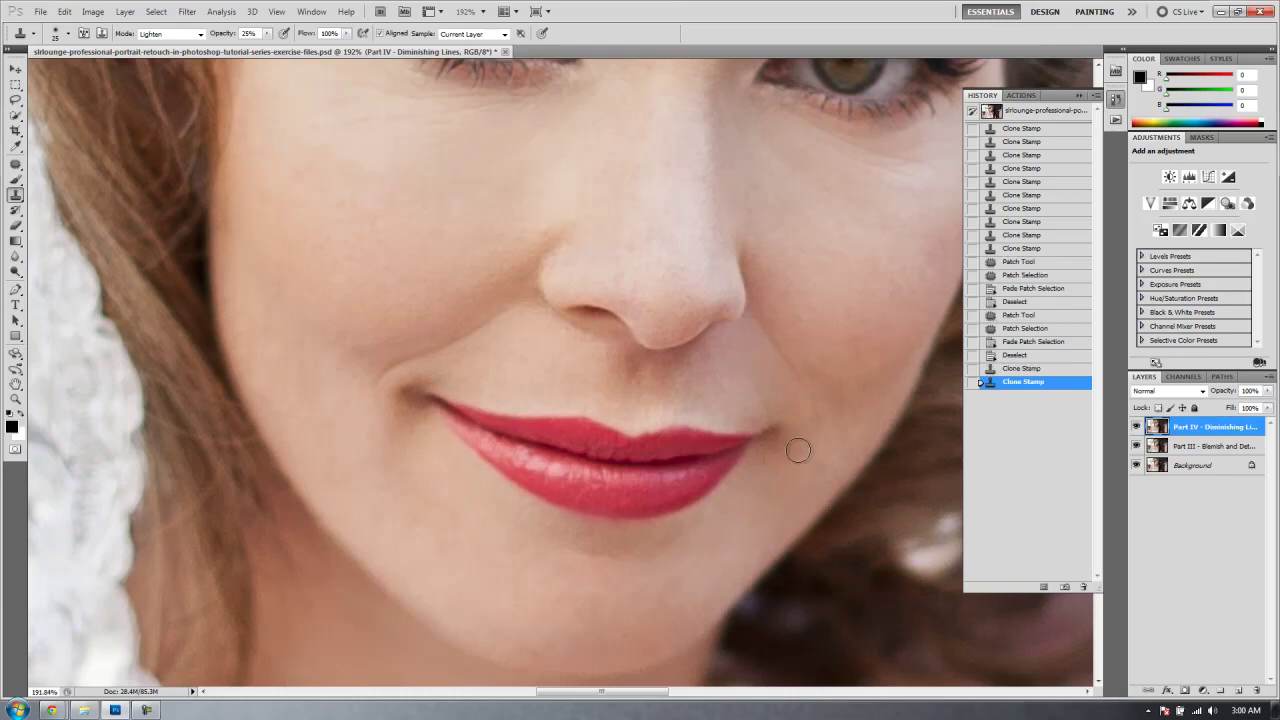
{"action": "scroll", "coordinate": [763, 463], "scroll_direction": "down", "scroll_amount": 4}
{"action": "left_click_drag", "start_coordinate": [679, 434], "coordinate": [583, 314]}
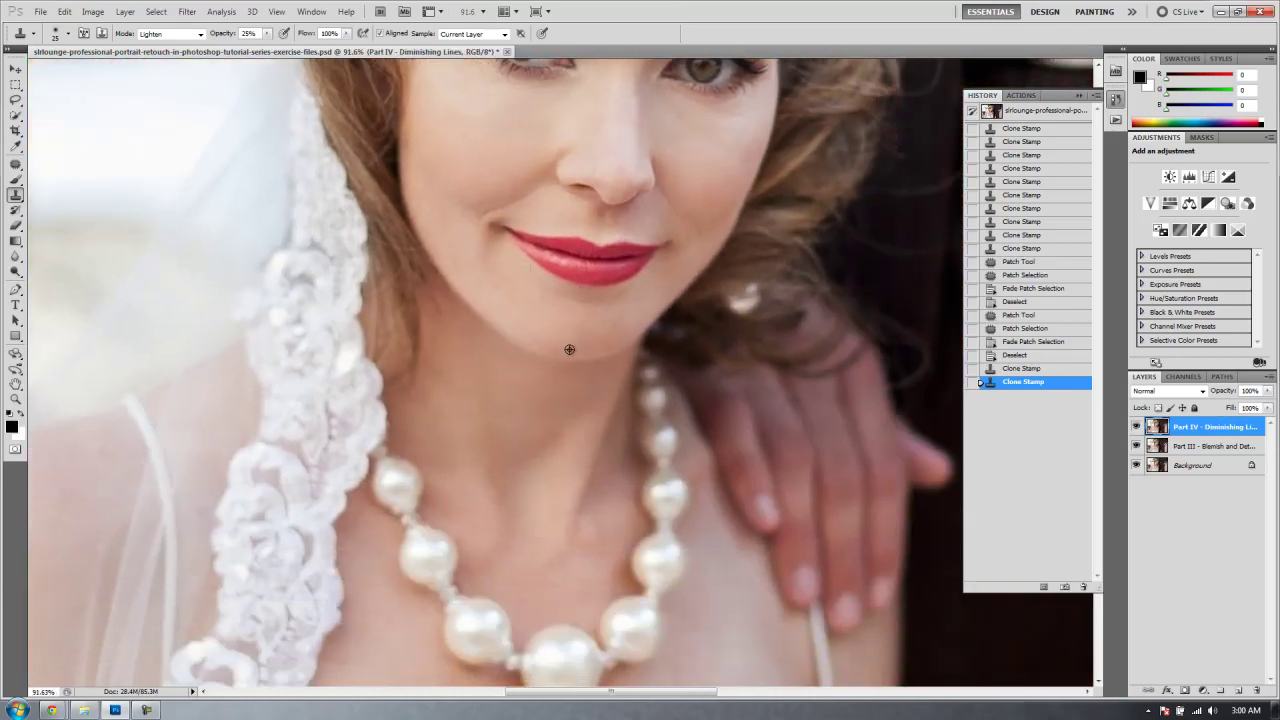
Clone nearby smooth skin over the lines on the side of her neck below the right jaw.
{"action": "scroll", "coordinate": [569, 349], "scroll_direction": "up", "scroll_amount": 2}
{"action": "scroll", "coordinate": [563, 437], "scroll_direction": "down", "scroll_amount": 3}
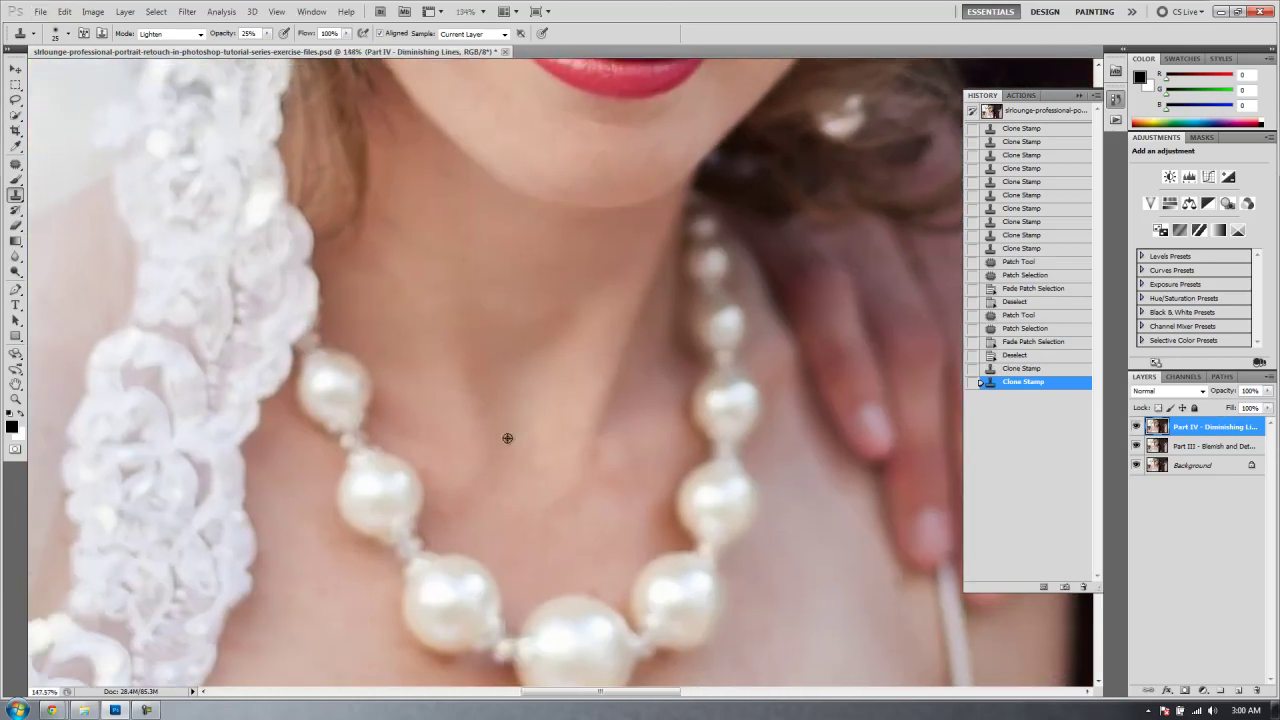
{"action": "scroll", "coordinate": [508, 438], "scroll_direction": "up", "scroll_amount": 2}
{"action": "scroll", "coordinate": [524, 421], "scroll_direction": "down", "scroll_amount": 5}
{"action": "left_click_drag", "start_coordinate": [541, 447], "coordinate": [581, 334]}
{"action": "scroll", "coordinate": [447, 507], "scroll_direction": "up", "scroll_amount": 8}
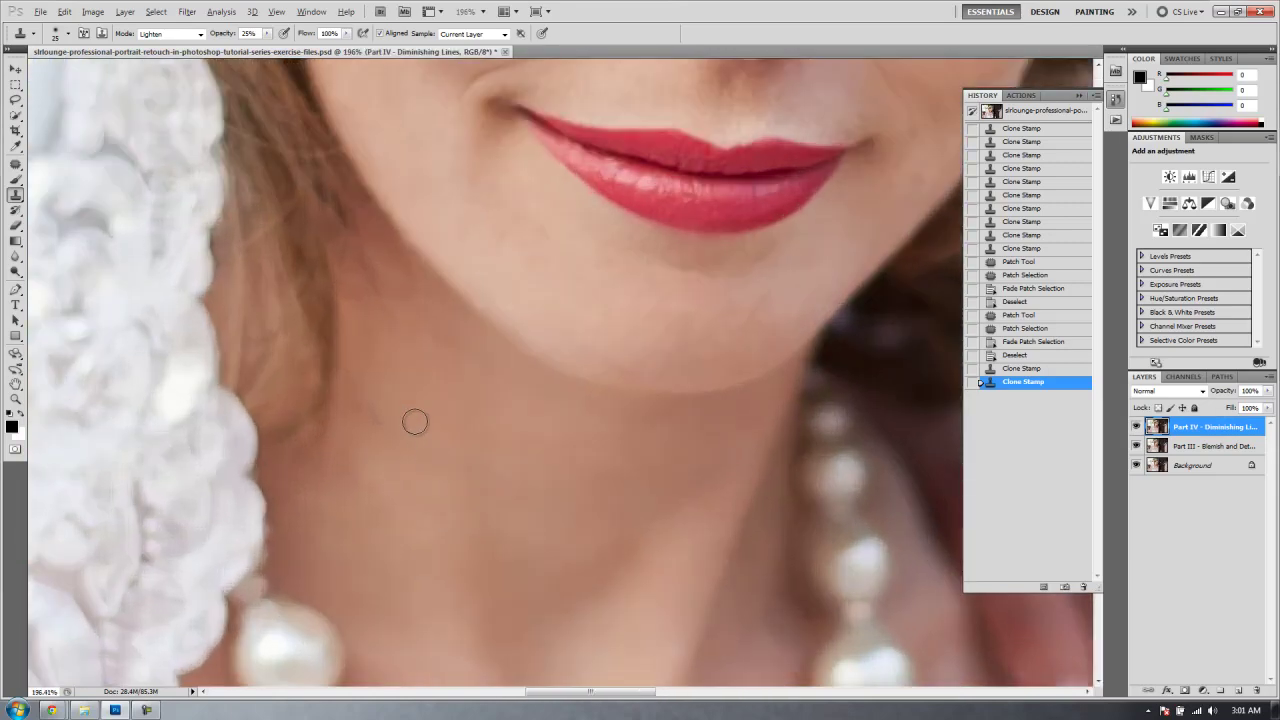
{"action": "mouse_move", "coordinate": [417, 411]}
{"action": "left_mouse_down"}
{"action": "mouse_move", "coordinate": [446, 463]}
{"action": "mouse_move", "coordinate": [474, 466]}
{"action": "mouse_move", "coordinate": [455, 449]}
{"action": "mouse_move", "coordinate": [415, 456]}
{"action": "mouse_move", "coordinate": [408, 478]}
{"action": "left_mouse_up"}
{"action": "left_click", "coordinate": [424, 434], "text": "alt"}
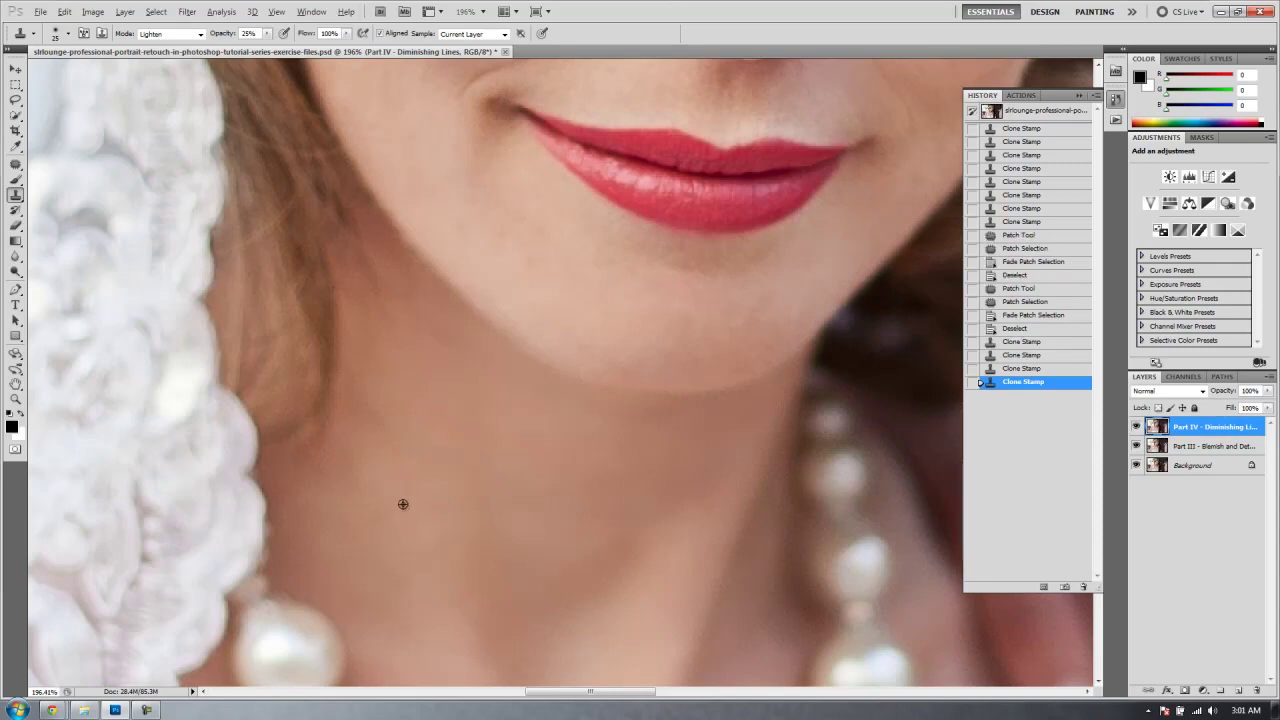
{"action": "left_click", "coordinate": [393, 389], "text": "alt"}
{"action": "mouse_move", "coordinate": [357, 393]}
{"action": "left_mouse_down"}
{"action": "mouse_move", "coordinate": [390, 421]}
{"action": "mouse_move", "coordinate": [364, 402]}
{"action": "left_mouse_up"}
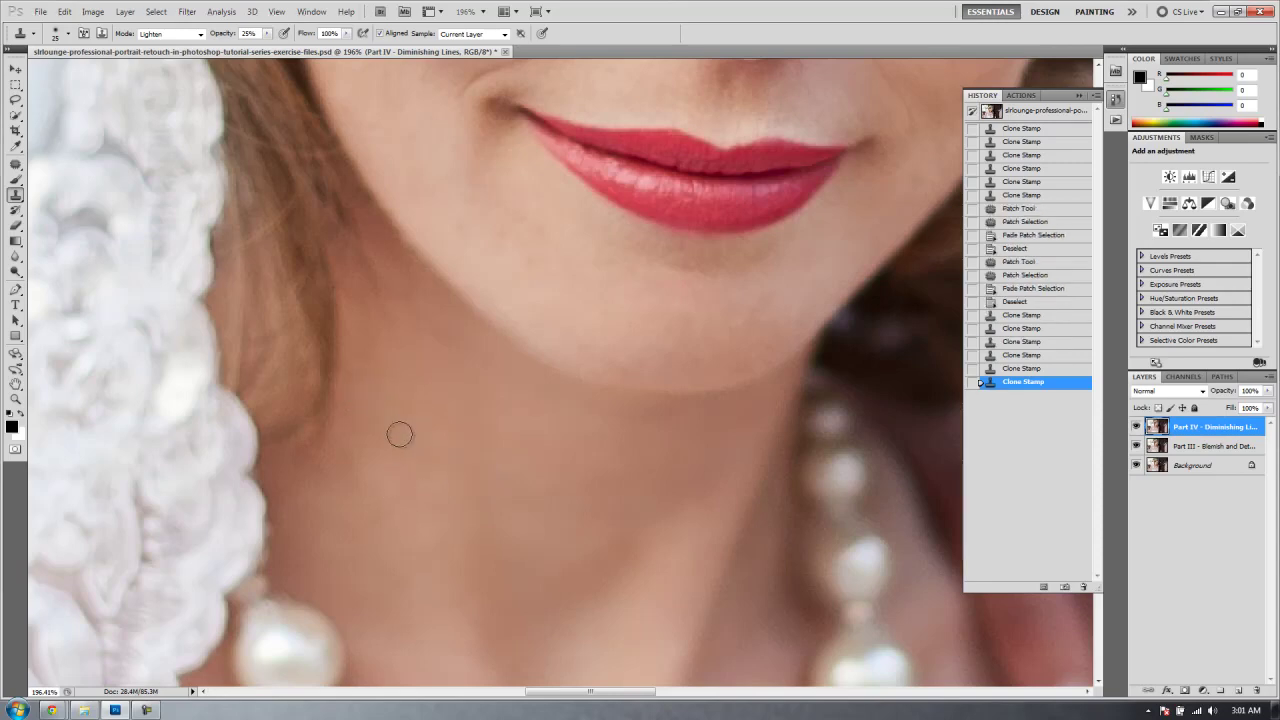
Sample skin at the bridge of the nose and clone it over the creases between her eyebrows.
{"action": "mouse_move", "coordinate": [482, 445]}
{"action": "left_mouse_down"}
{"action": "mouse_move", "coordinate": [491, 497]}
{"action": "mouse_move", "coordinate": [478, 595]}
{"action": "left_mouse_up"}
{"action": "mouse_move", "coordinate": [575, 130]}
{"action": "left_mouse_down"}
{"action": "mouse_move", "coordinate": [460, 331]}
{"action": "mouse_move", "coordinate": [443, 446]}
{"action": "mouse_move", "coordinate": [452, 521]}
{"action": "left_mouse_up"}
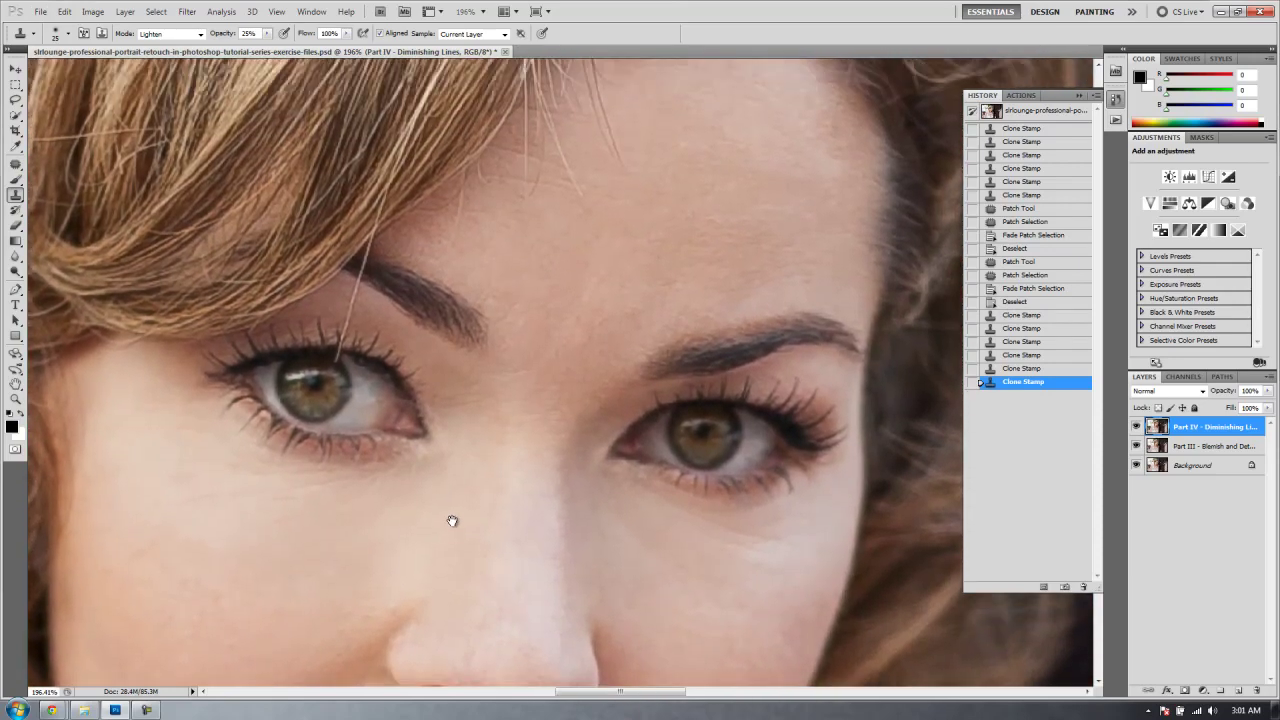
{"action": "left_click", "coordinate": [529, 394], "text": "alt"}
{"action": "left_click_drag", "start_coordinate": [523, 366], "coordinate": [523, 371]}
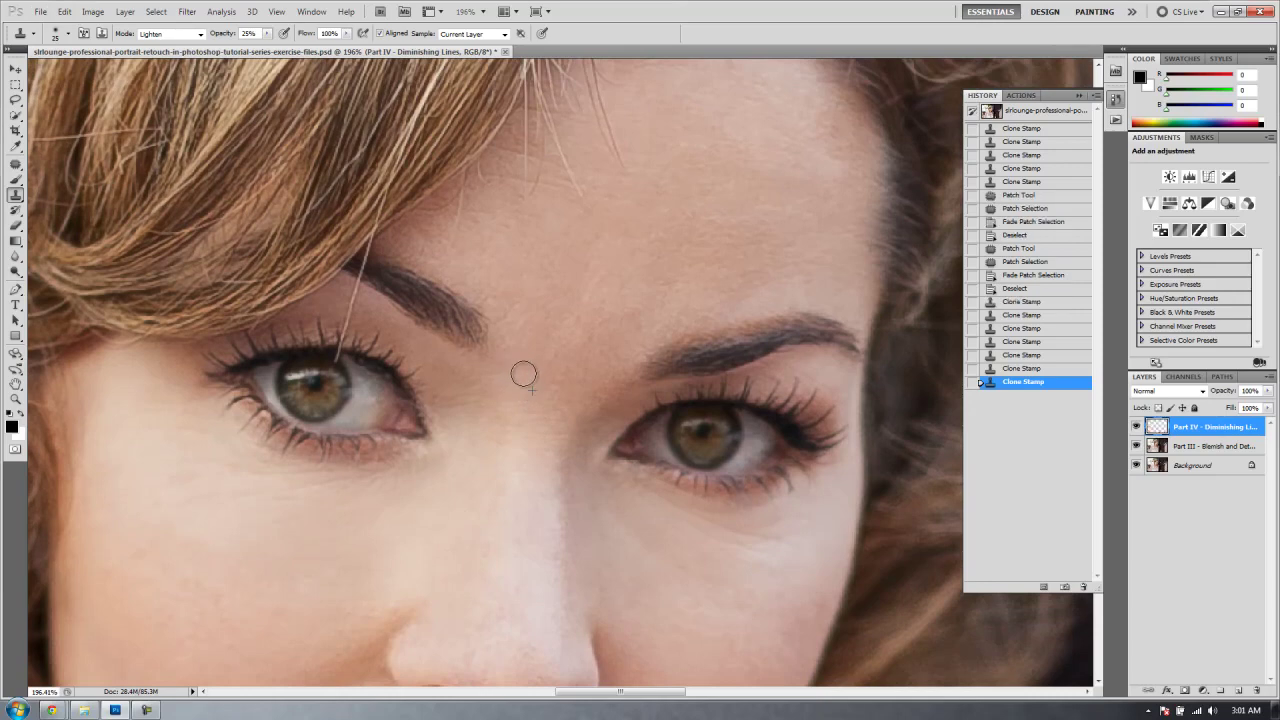
{"action": "left_click", "coordinate": [510, 307]}
{"action": "left_click", "coordinate": [517, 303]}
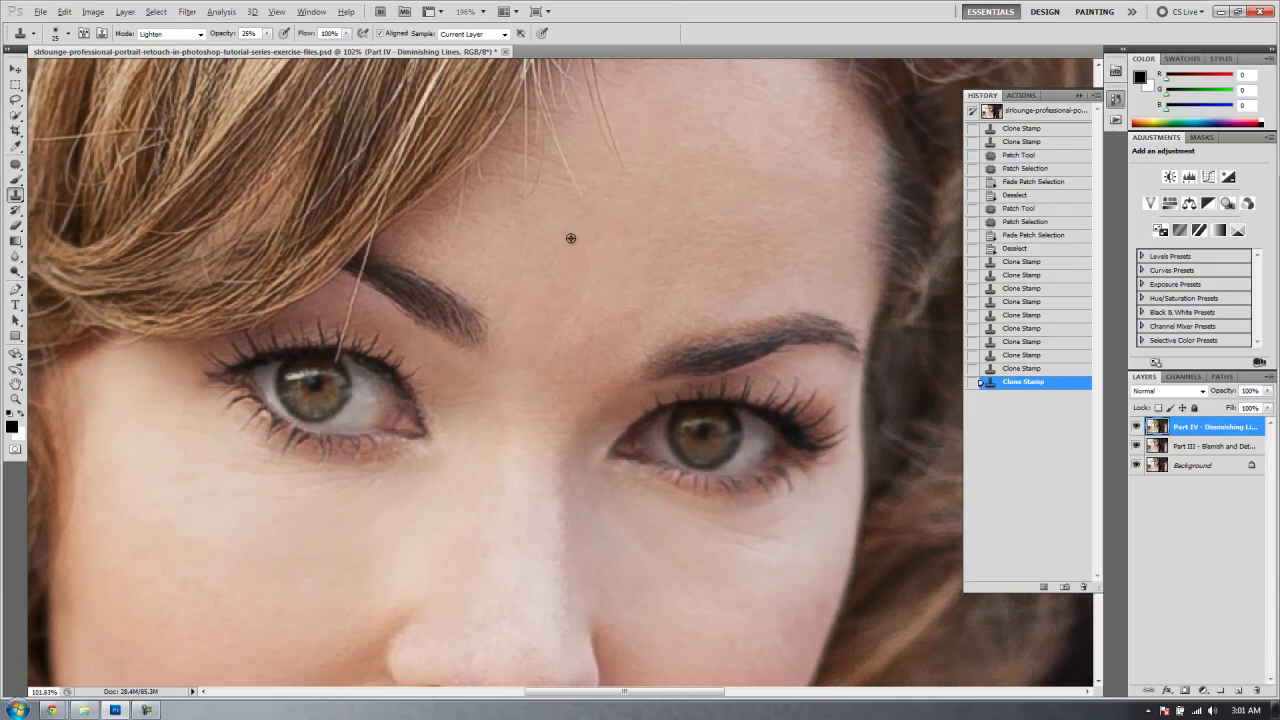
Compare the whole face with the Part IV - Diminishing Lines layer hidden and shown, and view the full image.
{"action": "scroll", "coordinate": [516, 358], "scroll_direction": "down", "scroll_amount": 3}
{"action": "key", "text": "alt"}
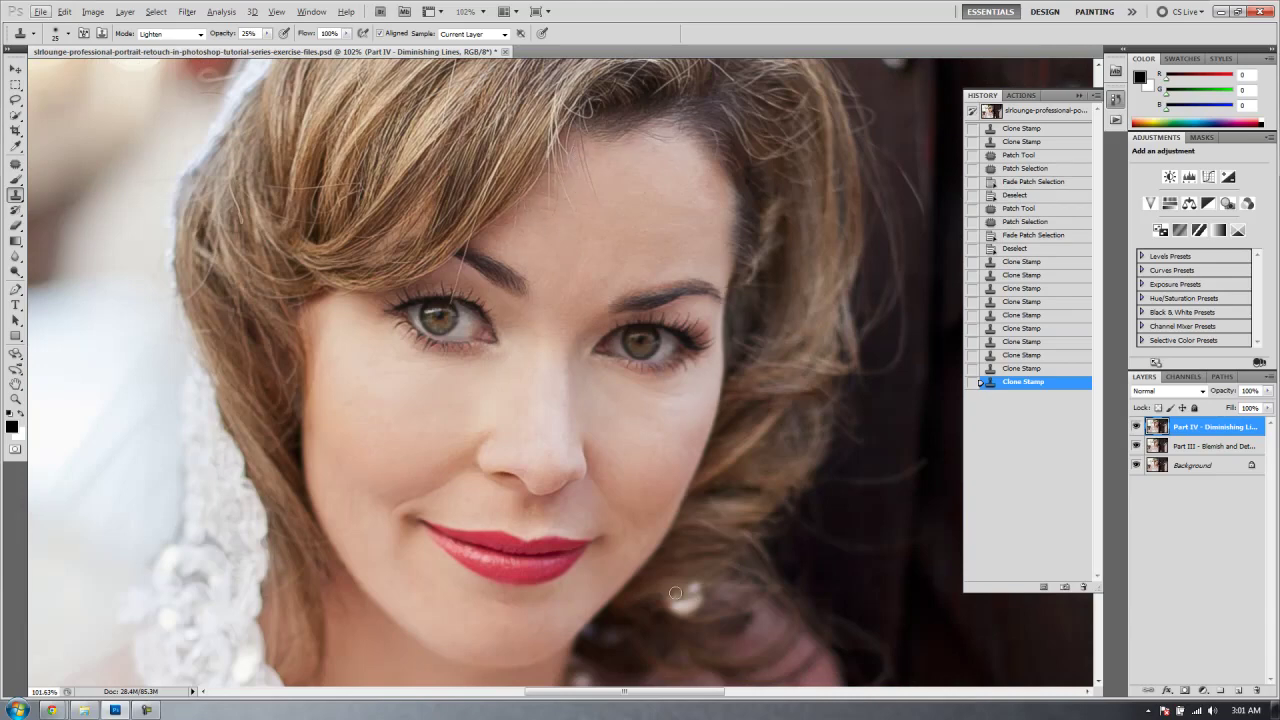
{"action": "mouse_move", "coordinate": [494, 512]}
{"action": "left_mouse_down"}
{"action": "mouse_move", "coordinate": [522, 438]}
{"action": "mouse_move", "coordinate": [530, 499]}
{"action": "left_mouse_up"}
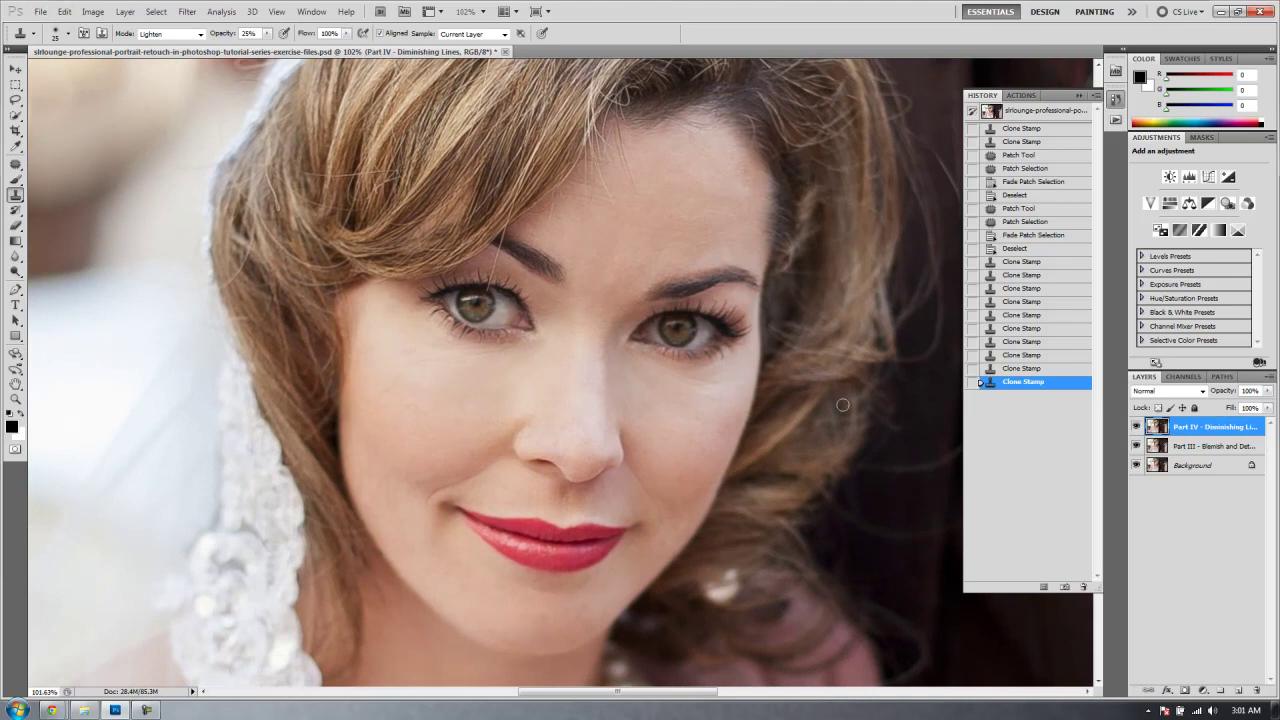
{"action": "left_click", "coordinate": [1136, 428]}
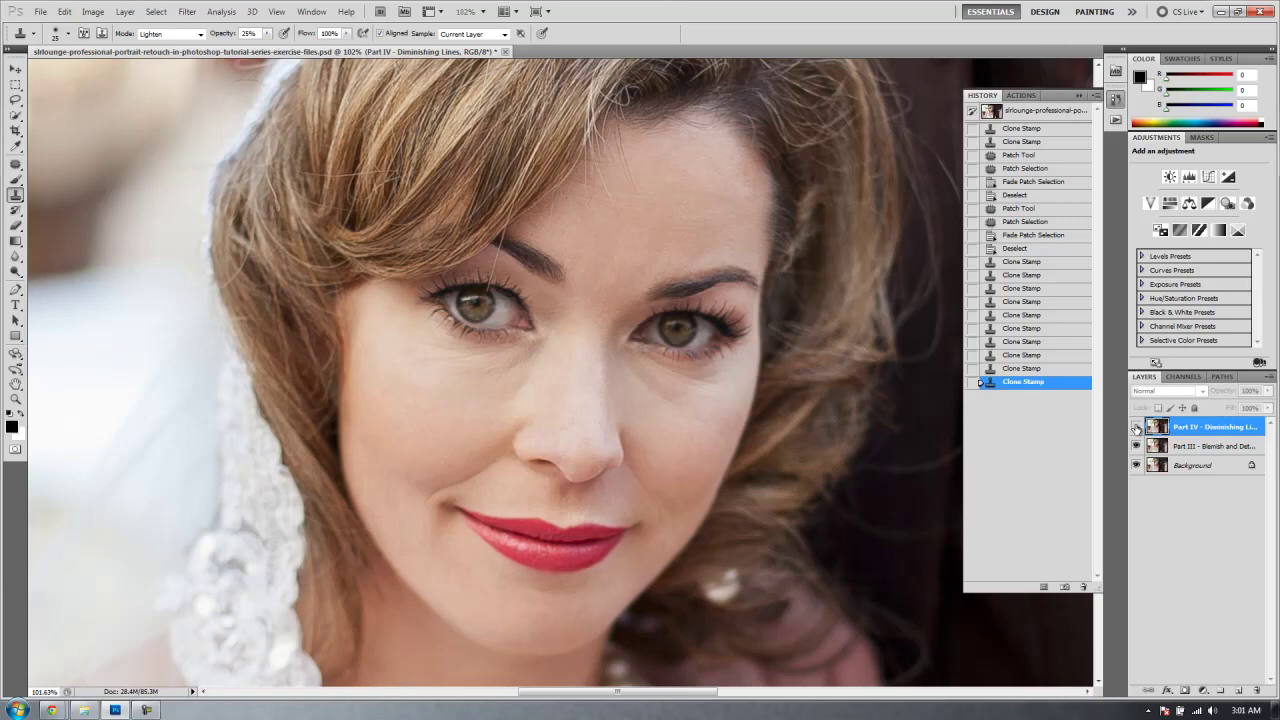
{"action": "left_click", "coordinate": [1136, 428]}
{"action": "left_click", "coordinate": [1136, 428]}
{"action": "left_click", "coordinate": [1136, 428]}
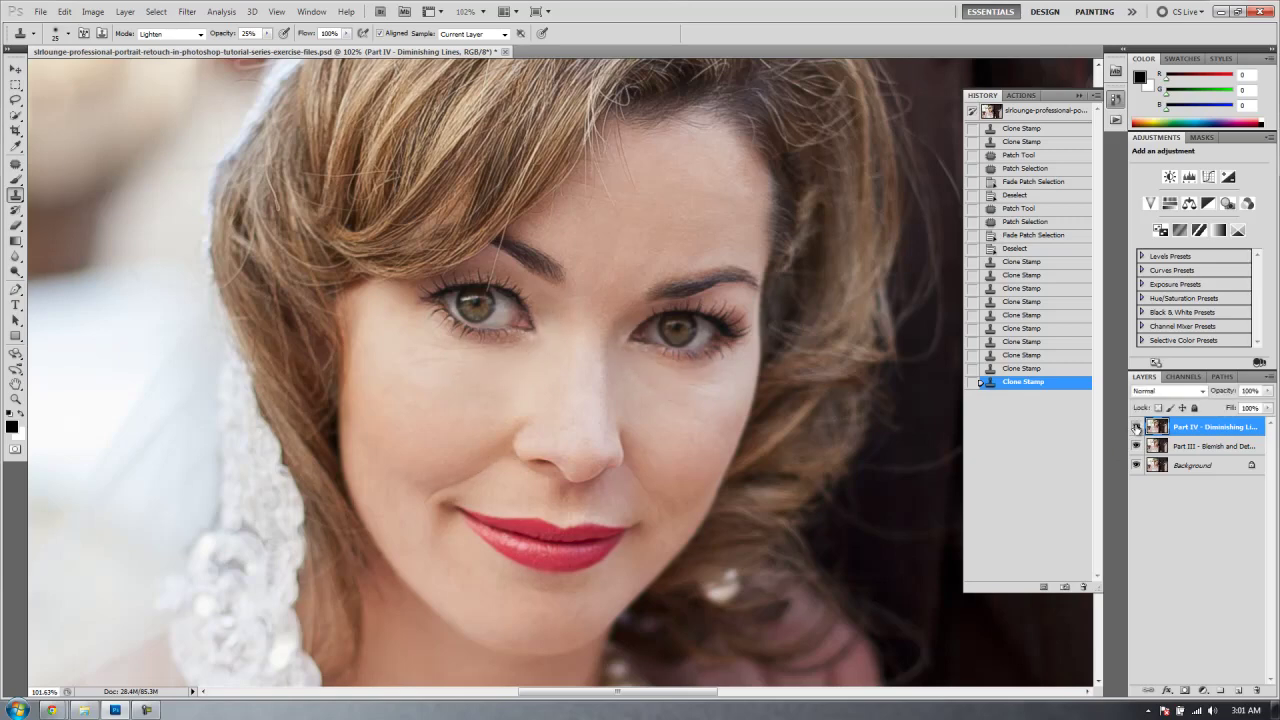
{"action": "left_click", "coordinate": [1136, 428]}
{"action": "left_click", "coordinate": [1136, 428]}
{"action": "left_click", "coordinate": [1136, 428]}
{"action": "left_click", "coordinate": [1136, 428]}
{"action": "key", "text": "ctrl+0"}
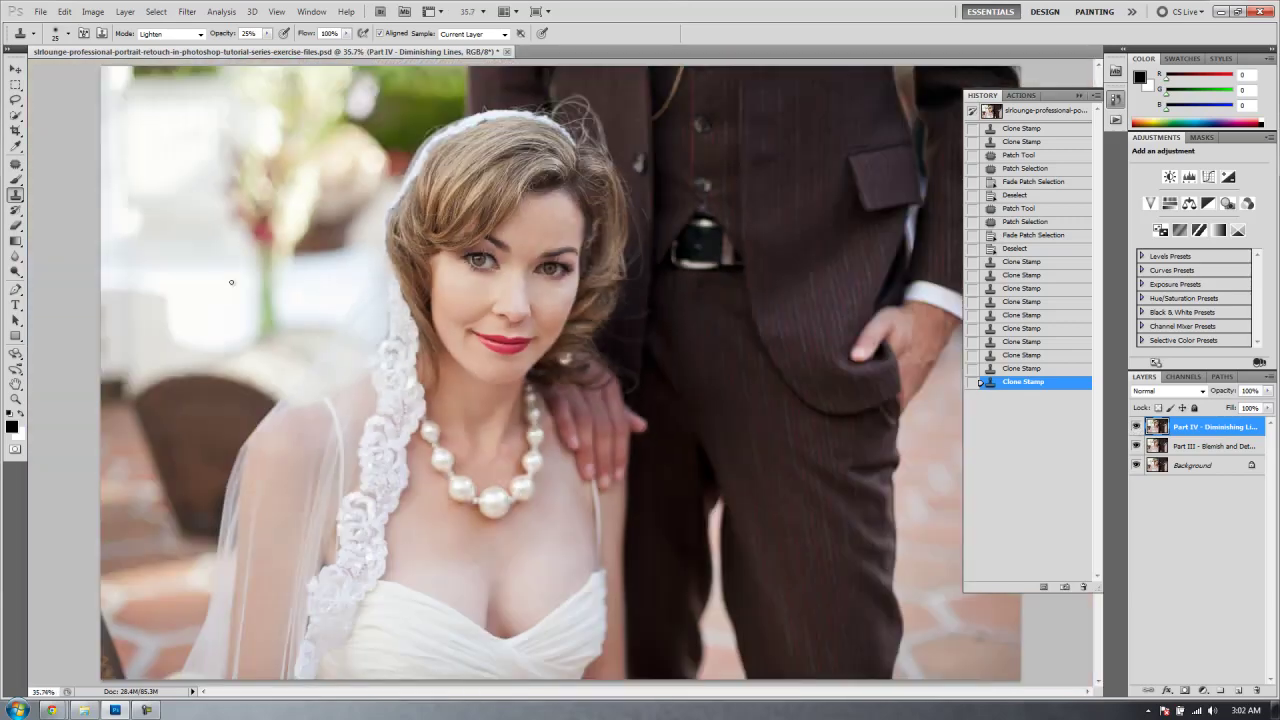